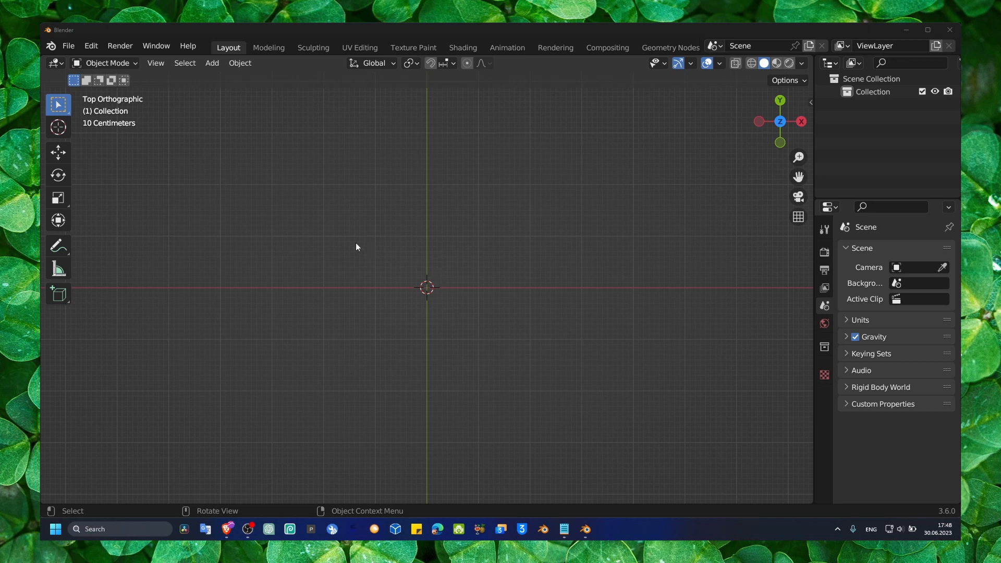
# Add a text object at the world origin in the top view
pyautogui.click(123, 62)
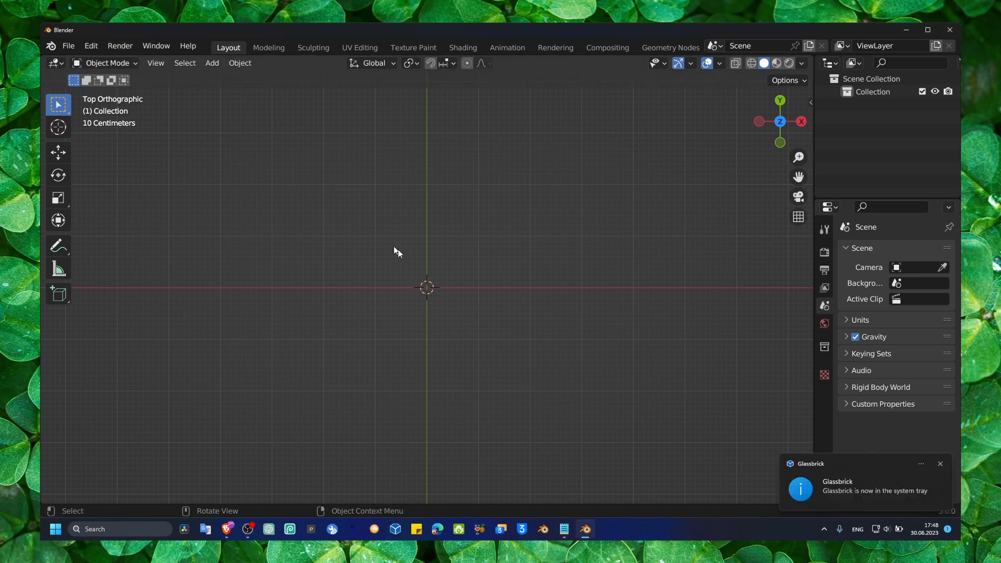
pyautogui.hotkey('shift', 'a')
pyautogui.moveTo(424, 267)
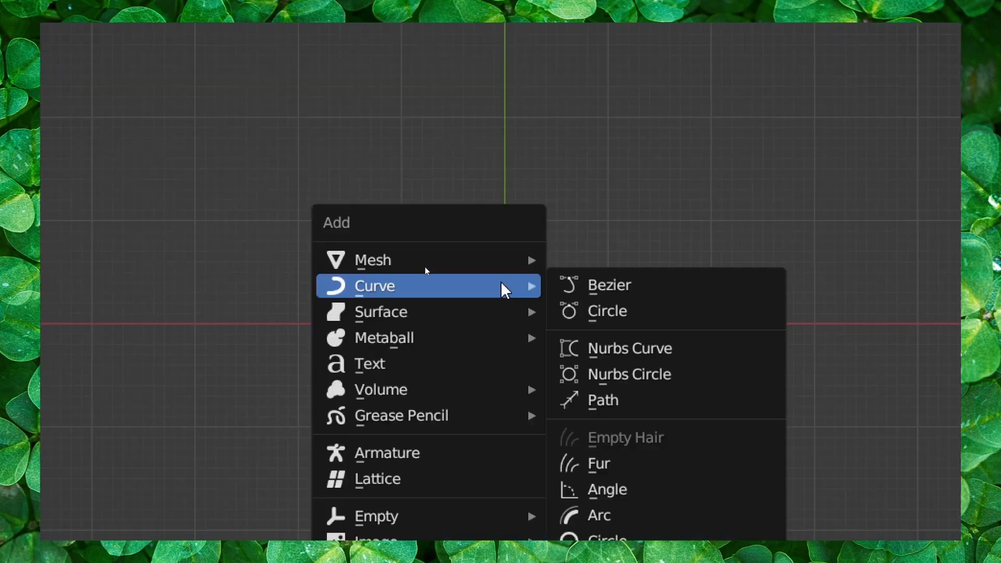
pyautogui.moveTo(480, 270)
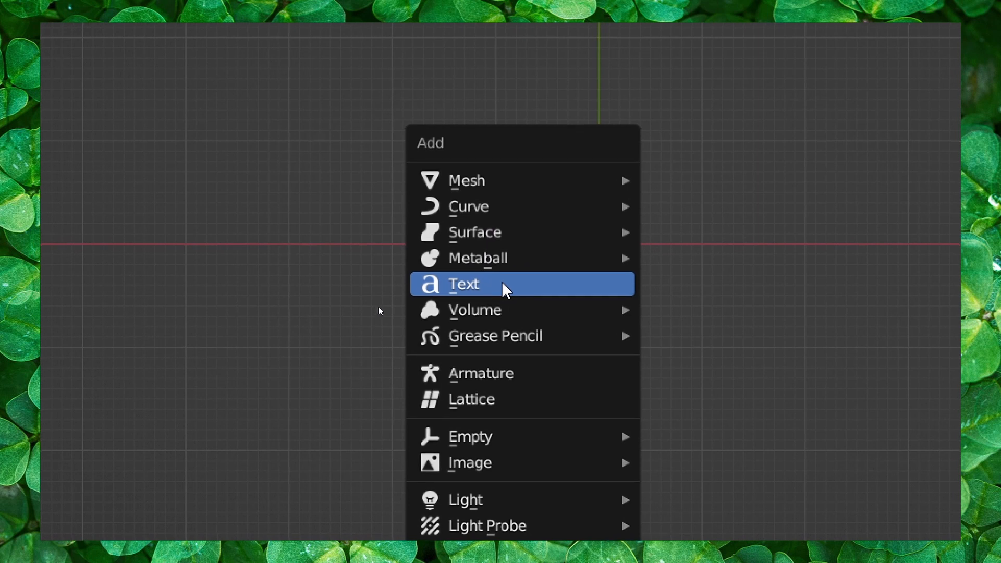
pyautogui.click(502, 284)
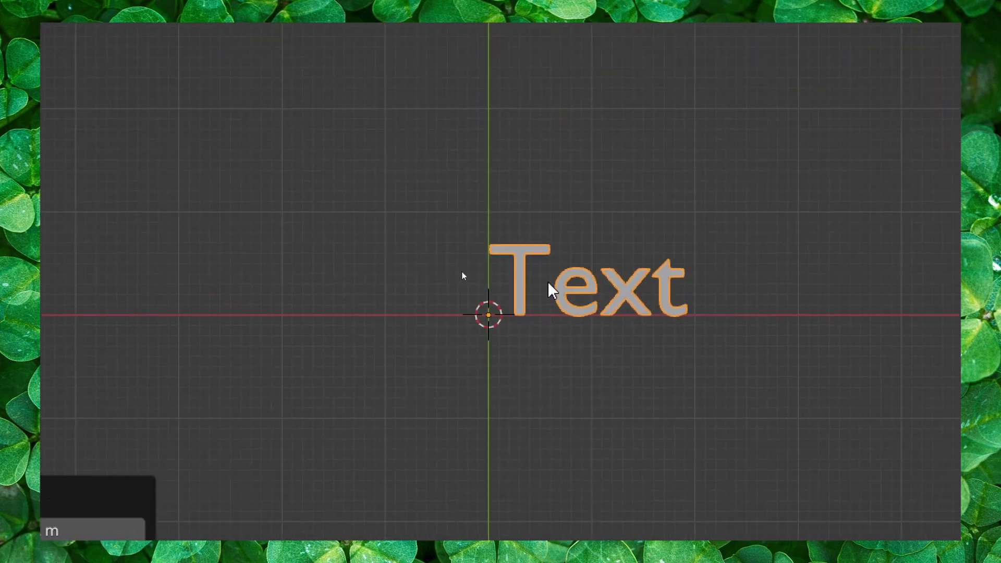
# Move the text about -0.9 m along the X axis to centre it over the origin
pyautogui.press('g')
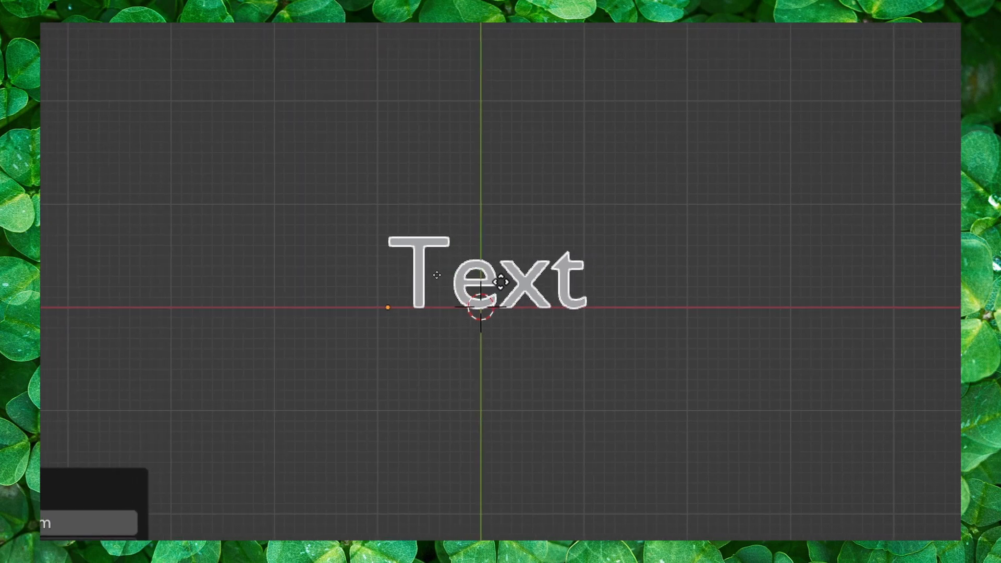
pyautogui.click(501, 282)
pyautogui.moveTo(511, 281); pyautogui.dragTo(369, 258, button='middle')
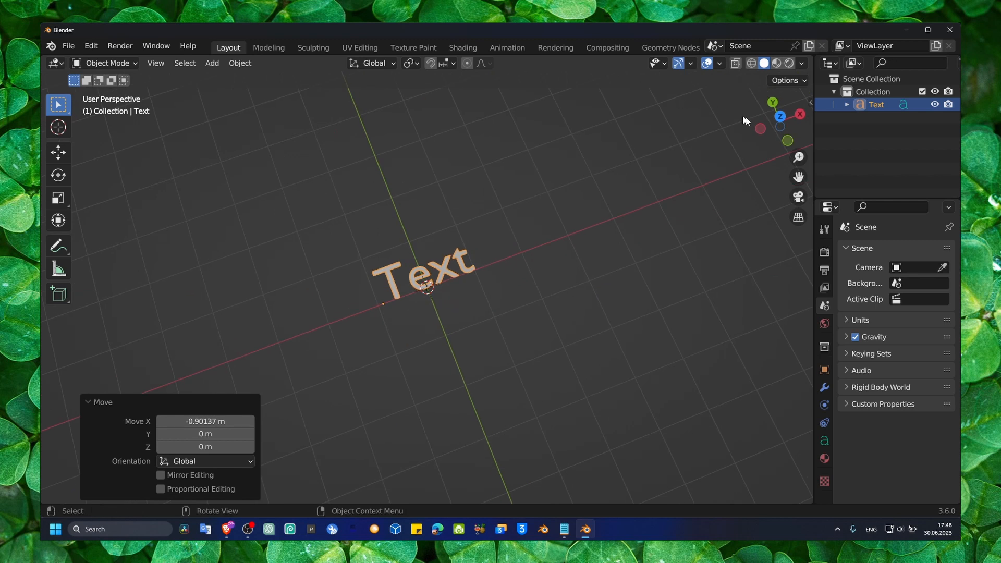
pyautogui.click(780, 122)
pyautogui.scroll(5, 440, 282)
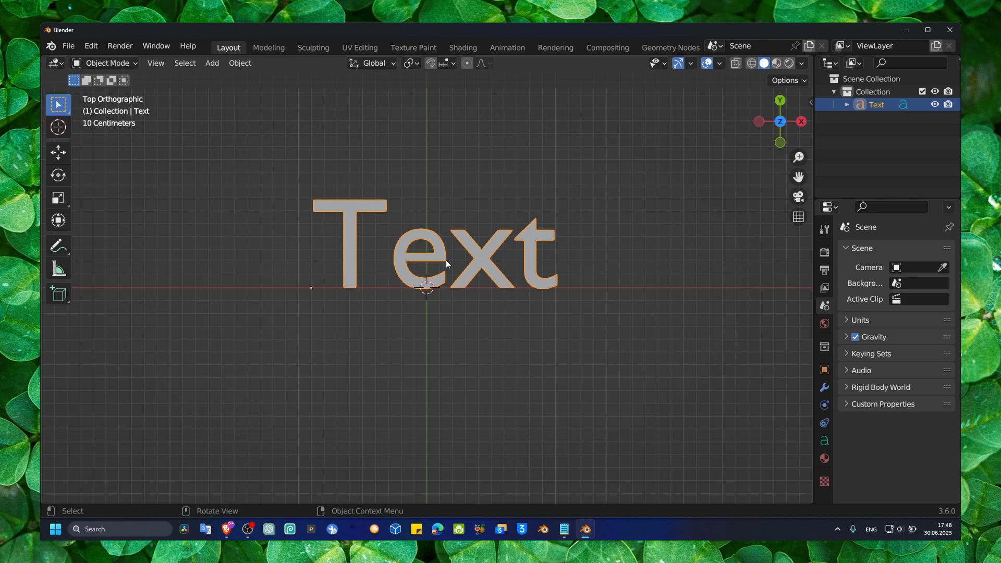
# Convert the selected text object to a mesh
pyautogui.moveTo(335, 212); pyautogui.dragTo(521, 315)
pyautogui.moveTo(420, 267)
pyautogui.mouseDown(button='middle')
pyautogui.moveTo(434, 215)
pyautogui.moveTo(425, 261)
pyautogui.mouseUp(button='middle')
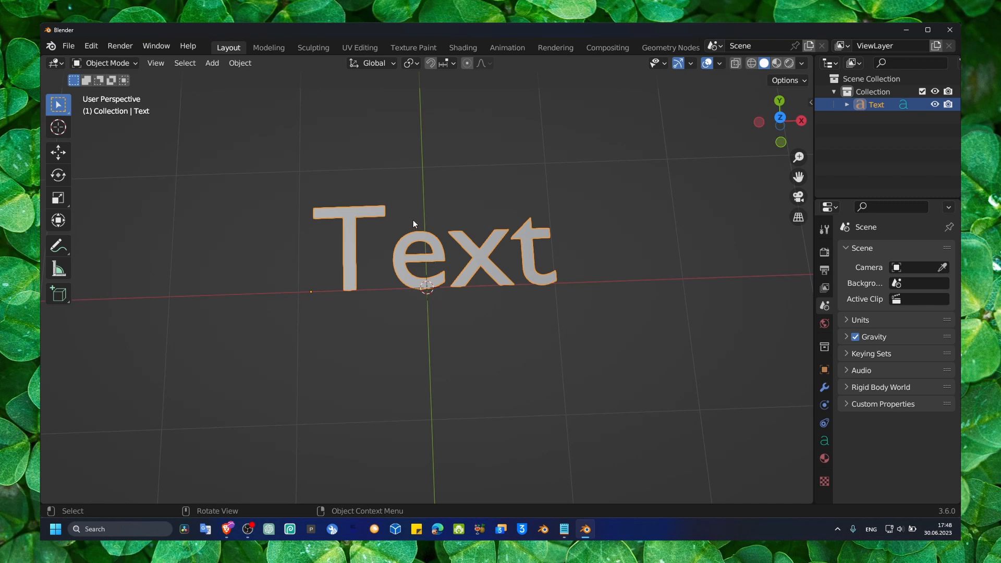
pyautogui.hotkey('shift', 's')
pyautogui.click(237, 63)
pyautogui.rightClick(416, 237)
pyautogui.moveTo(359, 286)
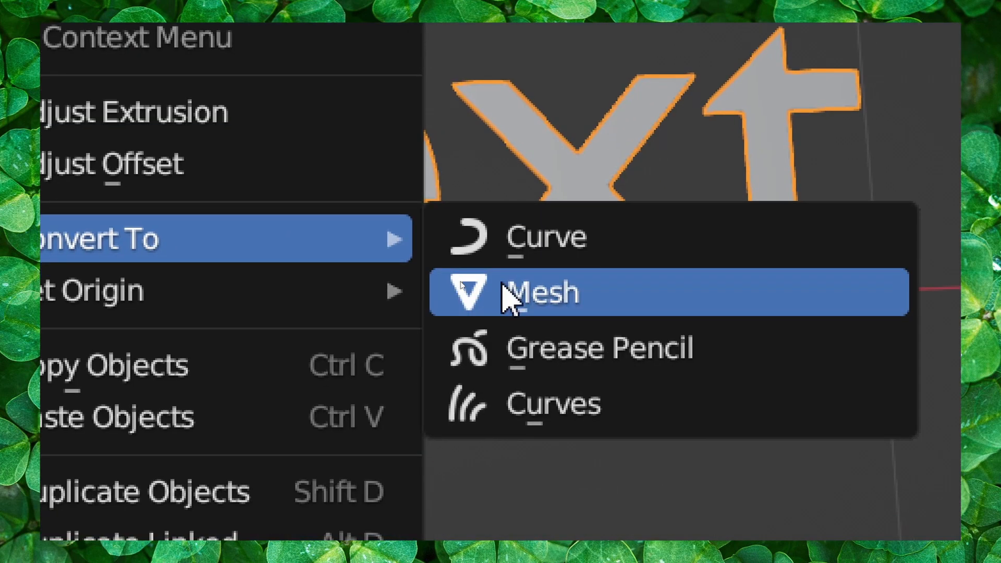
pyautogui.click(459, 283)
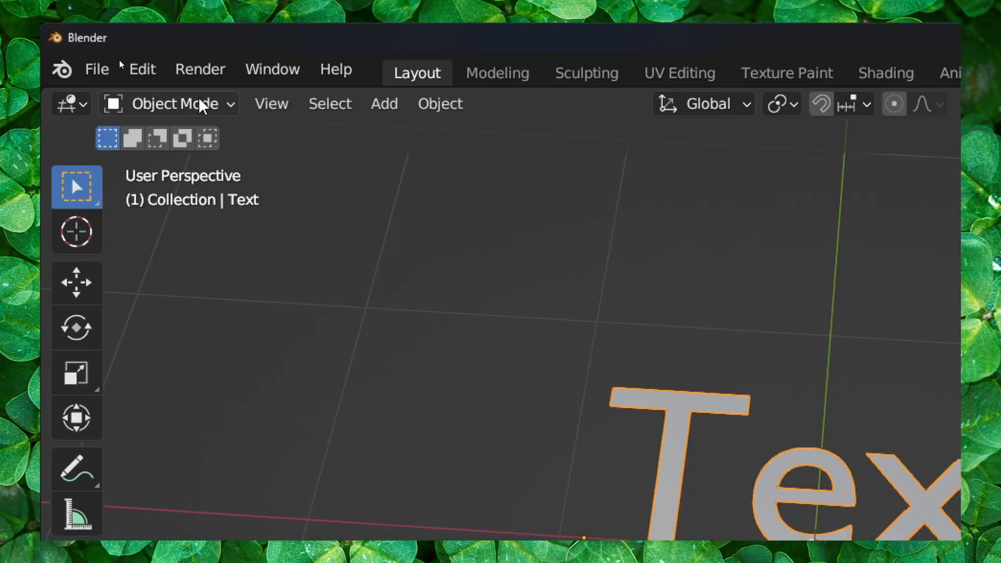
# Switch the text mesh to Edit Mode
pyautogui.click(121, 62)
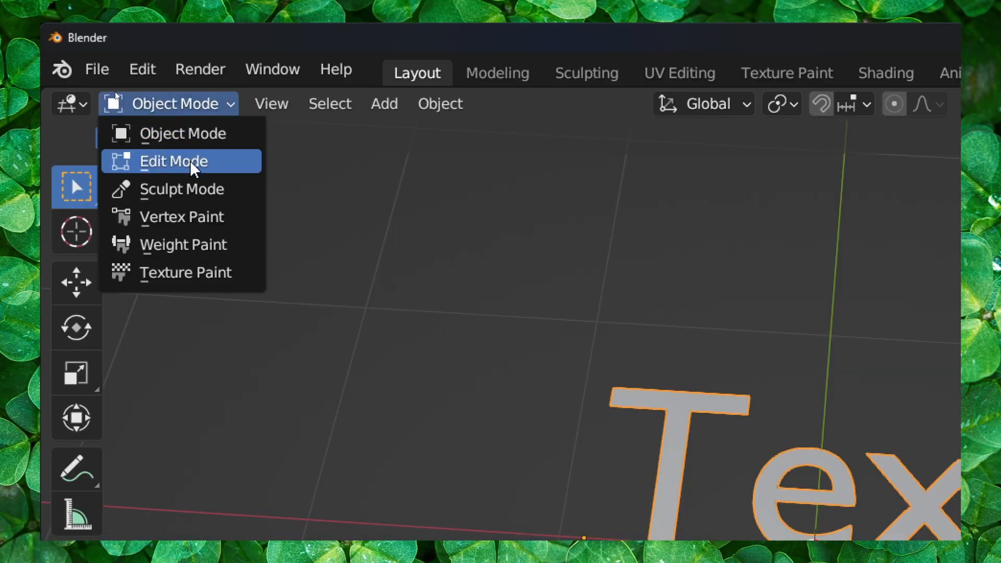
pyautogui.click(147, 94)
pyautogui.press('Tab')
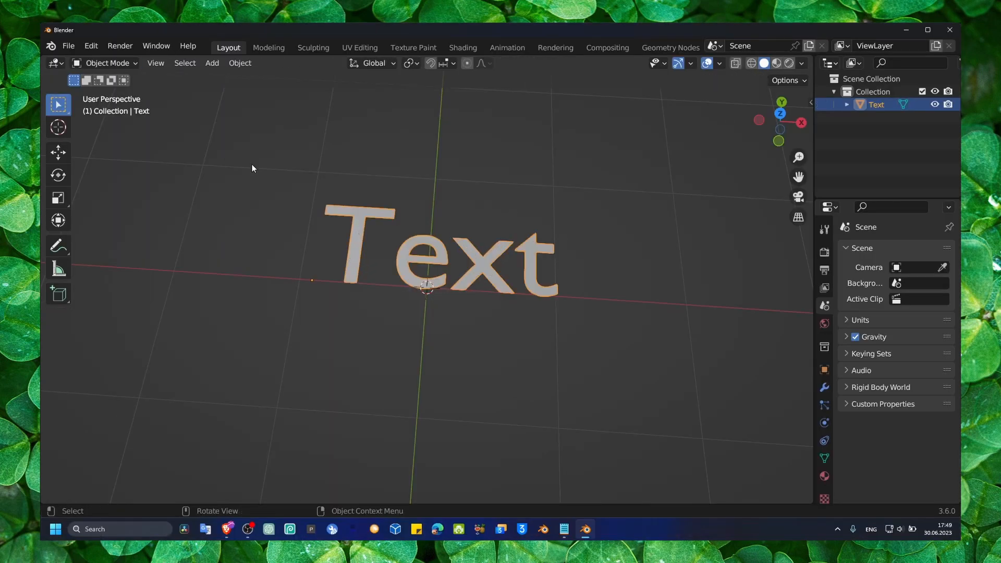
pyautogui.press('Tab')
pyautogui.press('Tab')
pyautogui.moveTo(387, 237)
pyautogui.mouseDown(button='middle')
pyautogui.moveTo(393, 200)
pyautogui.moveTo(397, 220)
pyautogui.mouseUp(button='middle')
pyautogui.press('Tab')
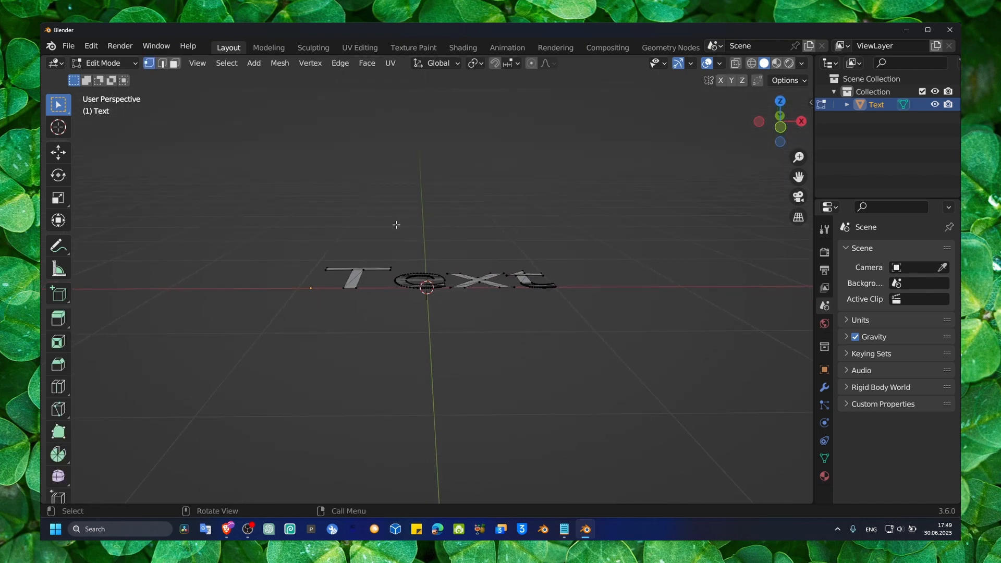
# Select all faces of the text in face select mode and extrude them upward along the global Z axis
pyautogui.press('3')
pyautogui.moveTo(424, 261); pyautogui.dragTo(425, 280, button='middle')
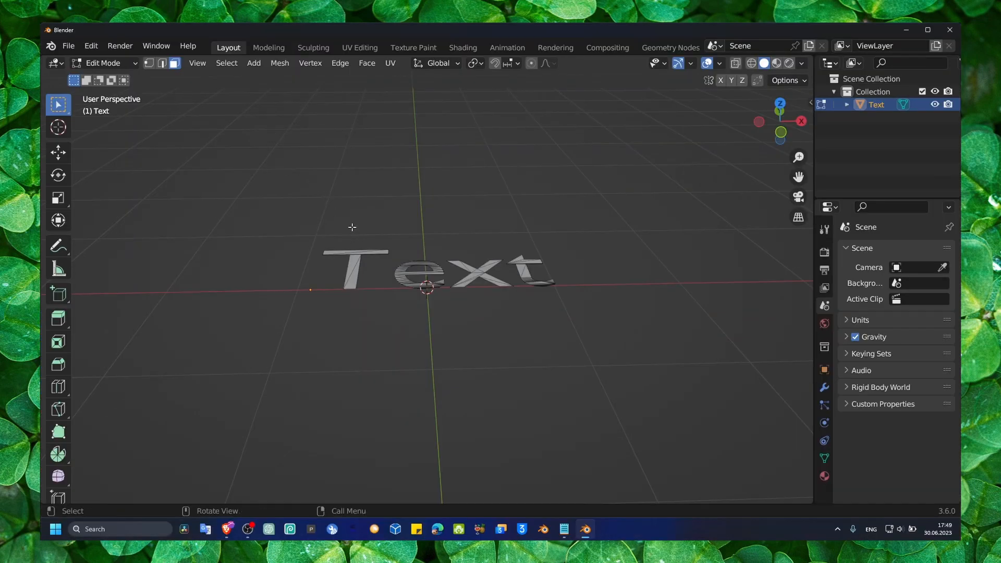
pyautogui.press('a')
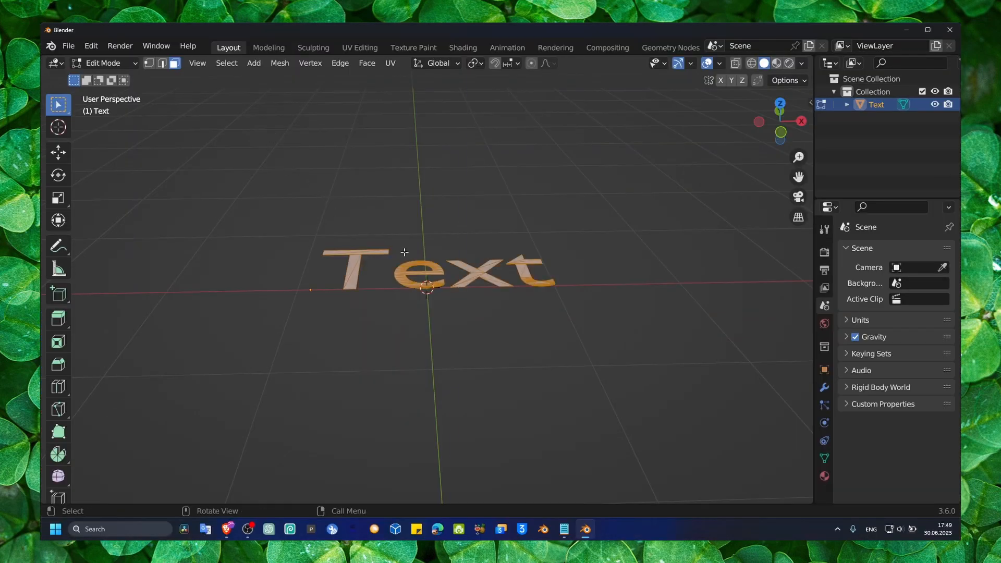
pyautogui.press('e')
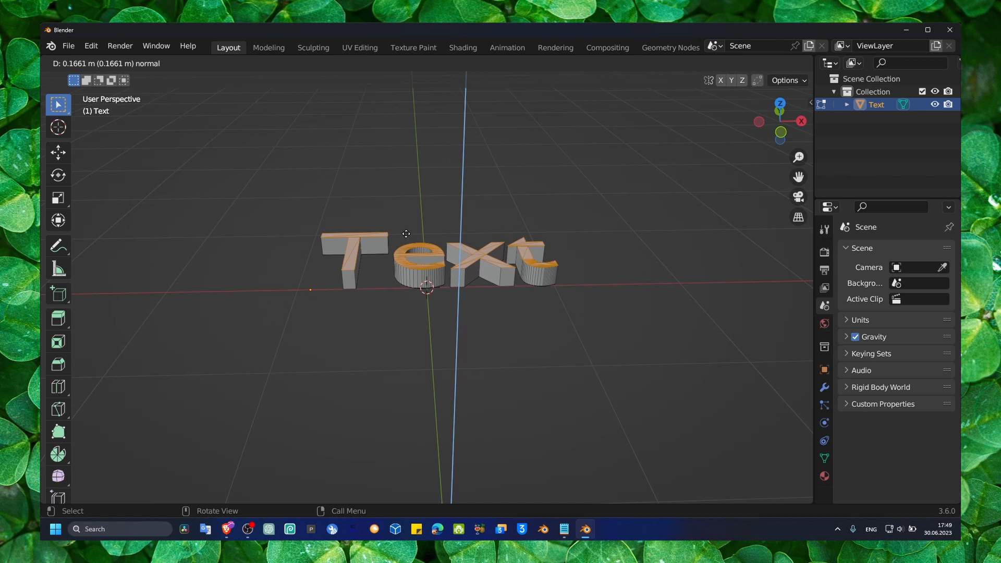
pyautogui.press('z')
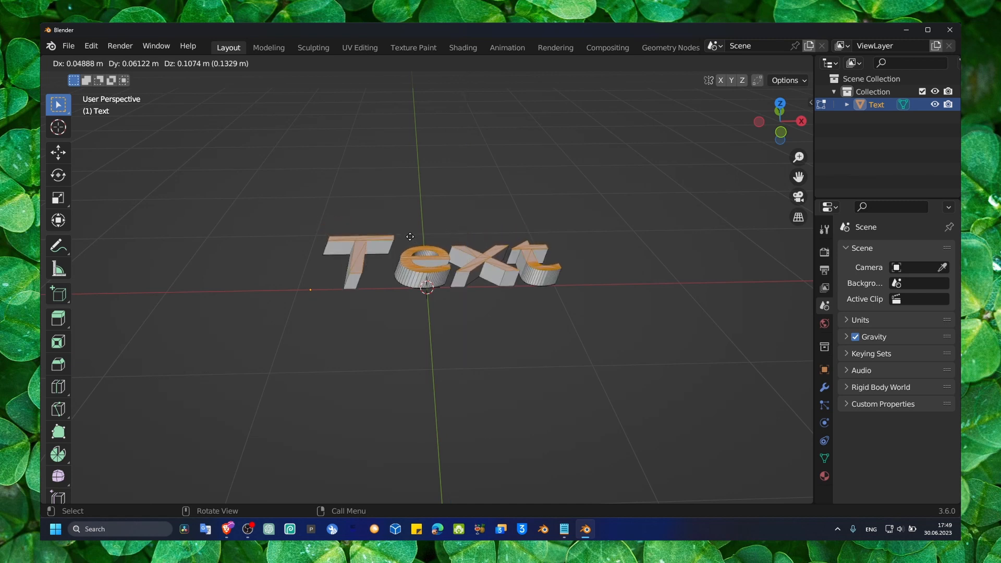
pyautogui.press('x')
pyautogui.press('z')
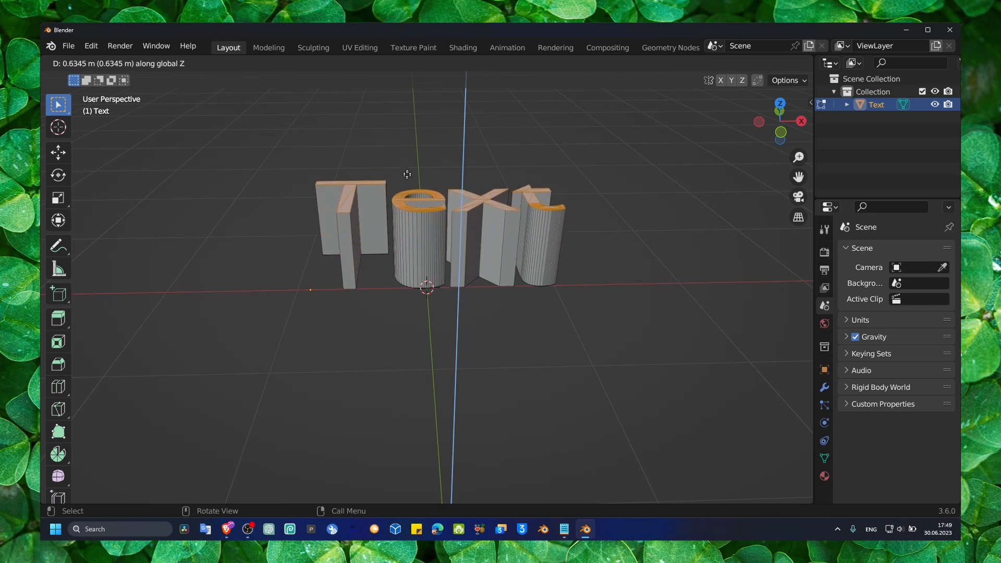
pyautogui.click(411, 231)
pyautogui.moveTo(417, 214); pyautogui.dragTo(417, 299, button='middle')
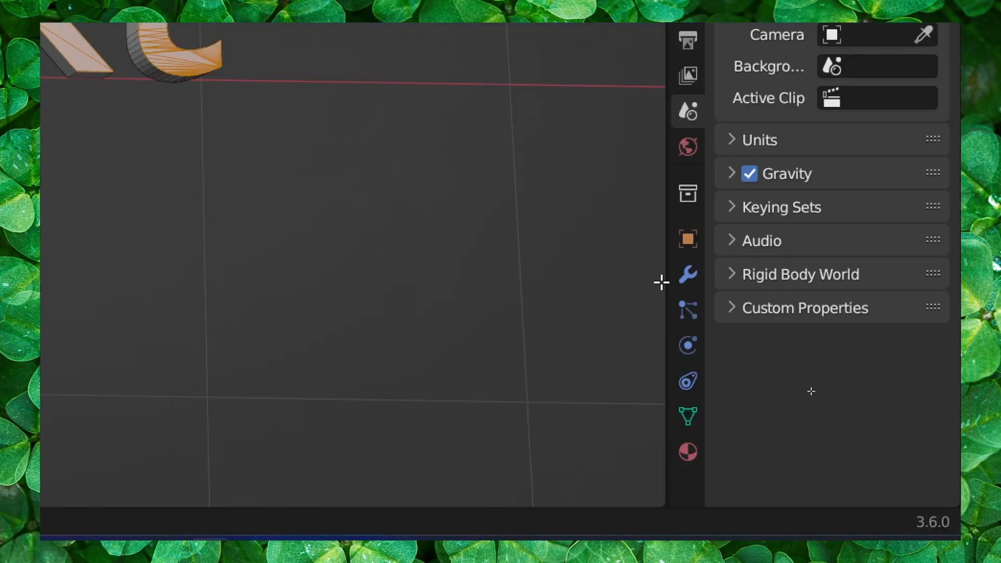
# Try a Subdivision Surface modifier with viewport level 2 on the text, and remove it
pyautogui.click(686, 276)
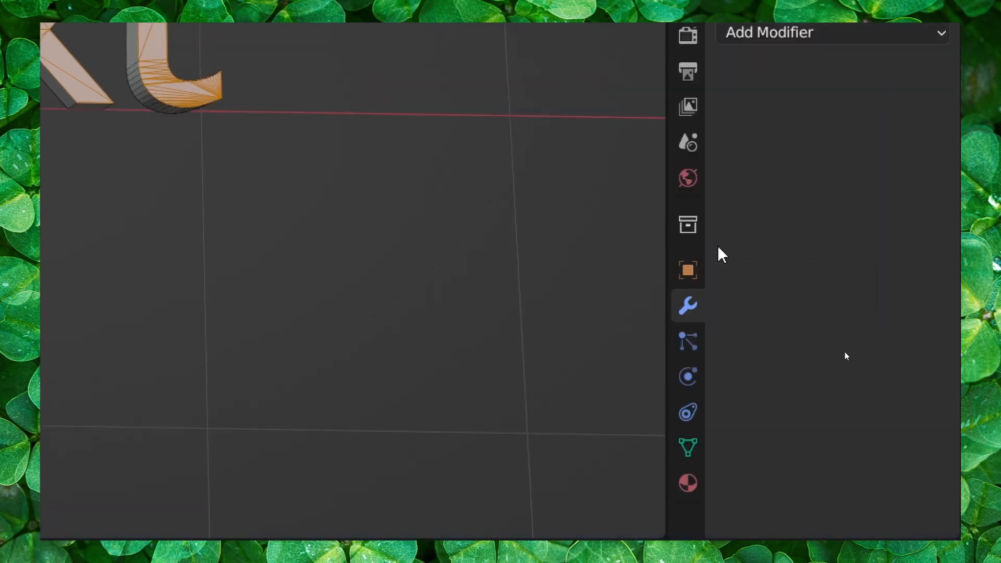
pyautogui.click(787, 281)
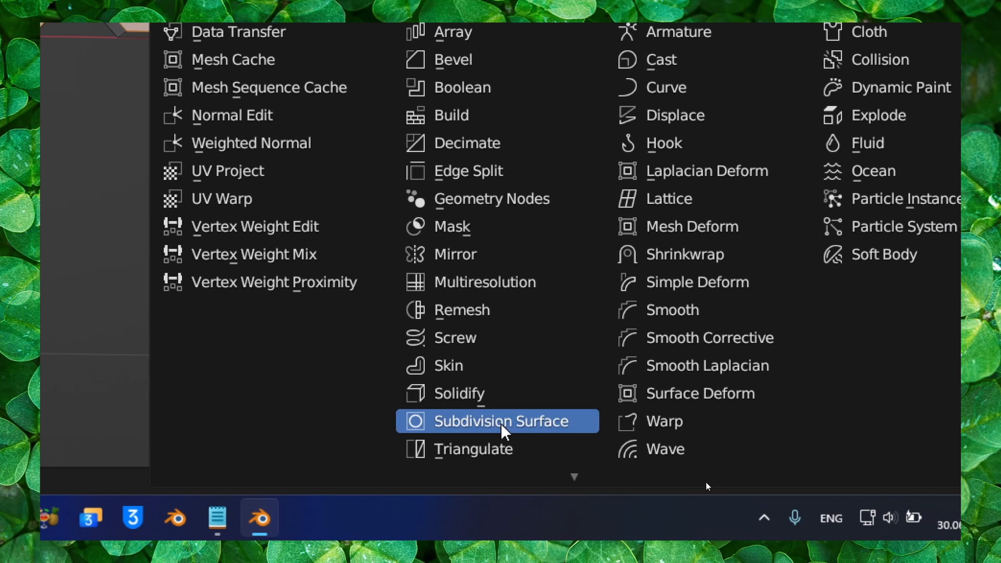
pyautogui.click(505, 422)
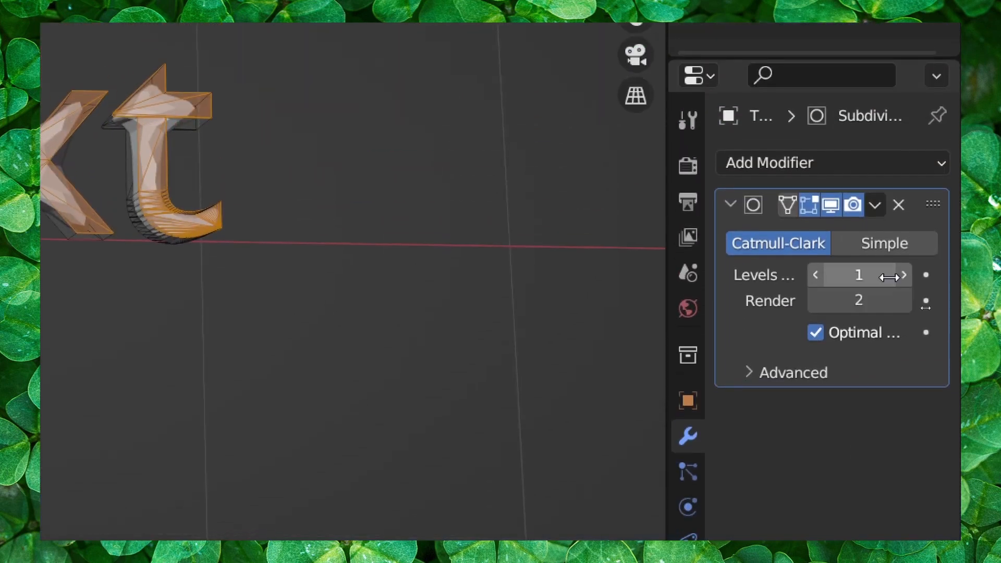
pyautogui.click(907, 177)
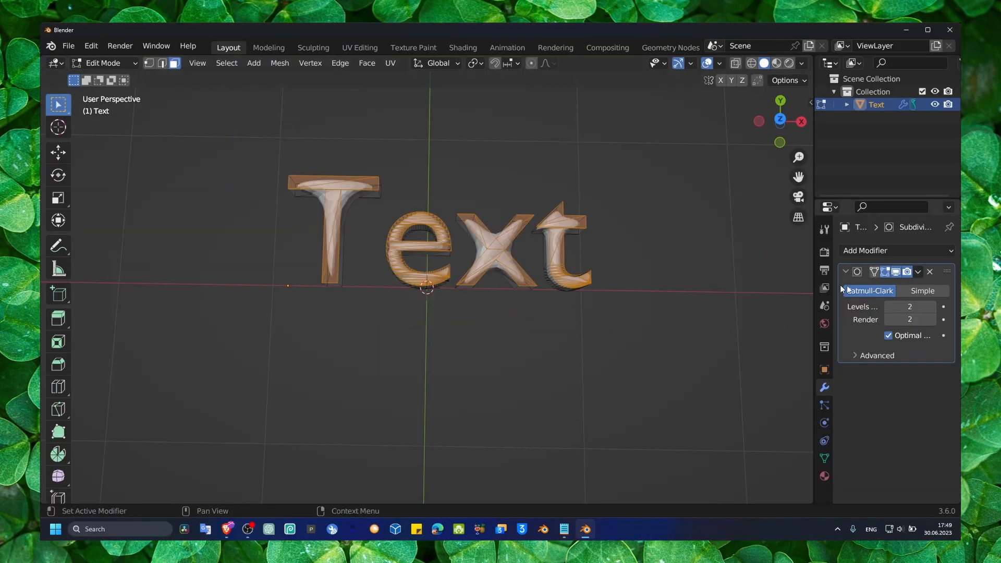
pyautogui.click(929, 272)
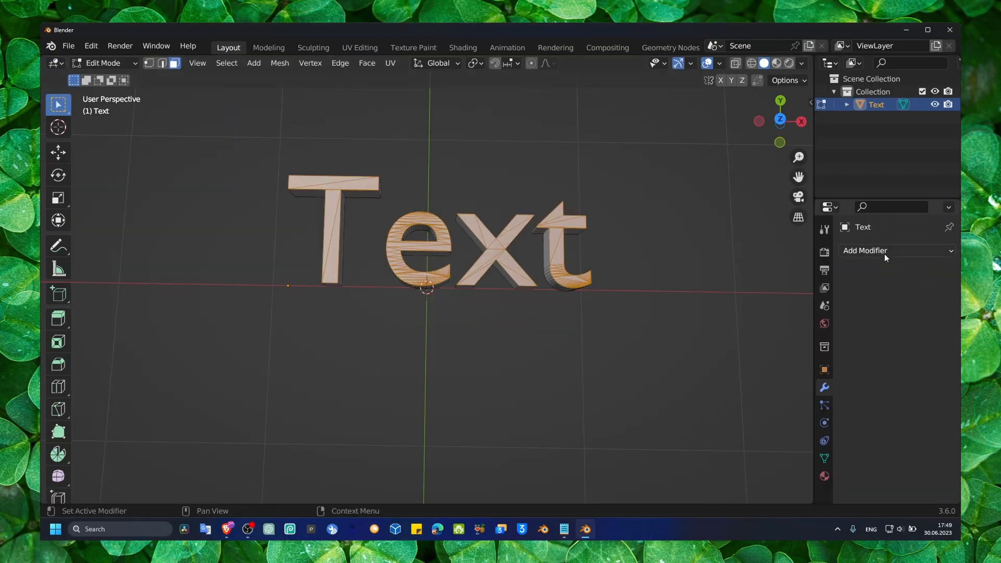
# Add a Remesh modifier in Voxel mode with a voxel size of 0.0803 m and return to Object Mode
pyautogui.click(884, 253)
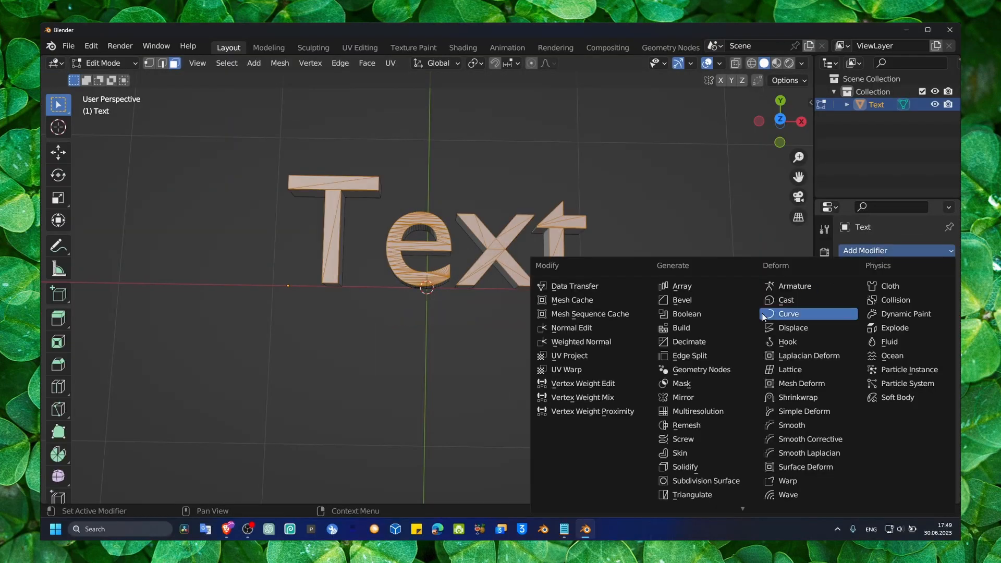
pyautogui.click(701, 426)
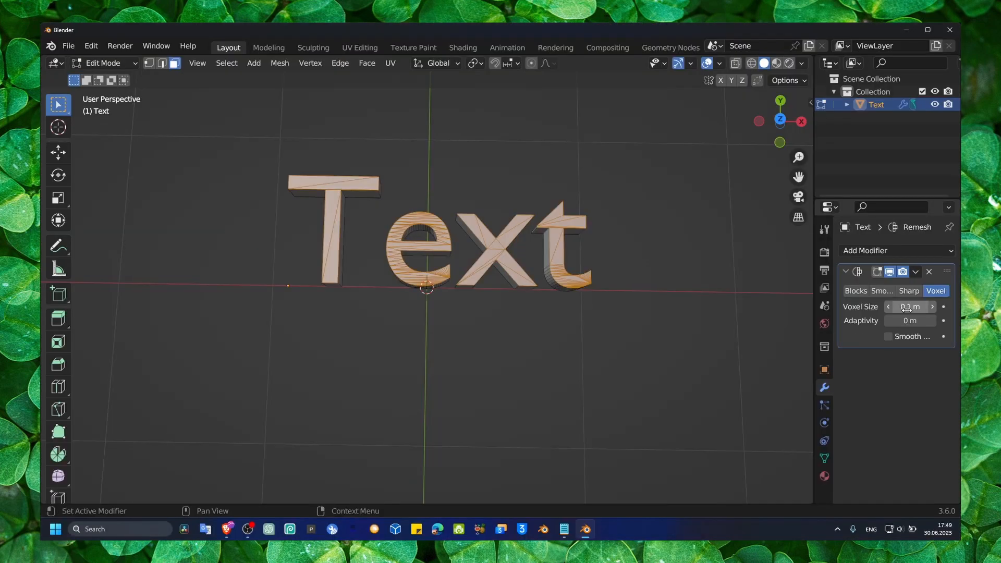
pyautogui.moveTo(910, 307); pyautogui.dragTo(905, 306)
pyautogui.press('Tab')
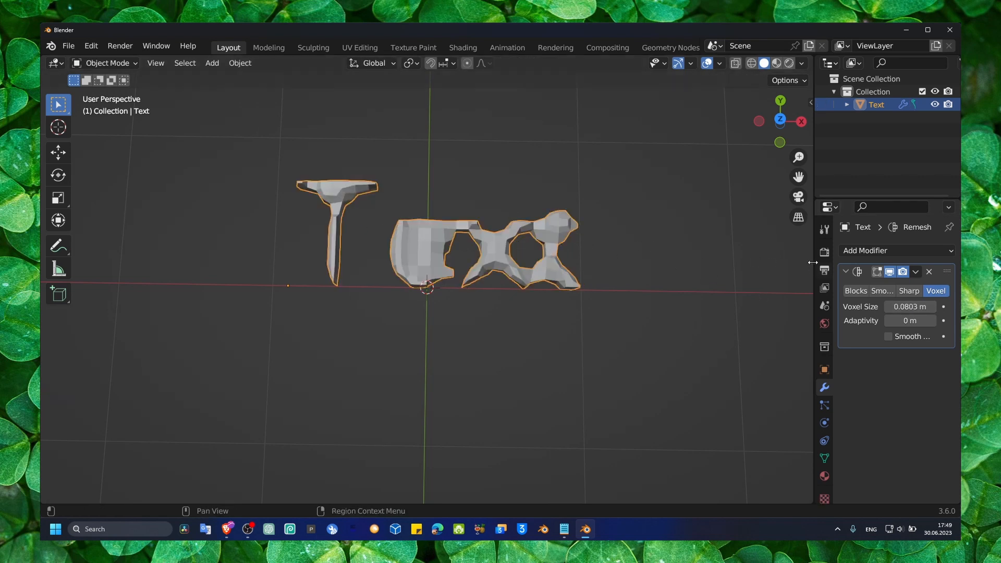
# Refine the text's remesh by reducing the voxel size to 0.0307 m
pyautogui.moveTo(910, 307)
pyautogui.mouseDown()
pyautogui.moveTo(931, 307)
pyautogui.moveTo(904, 306)
pyautogui.mouseUp()
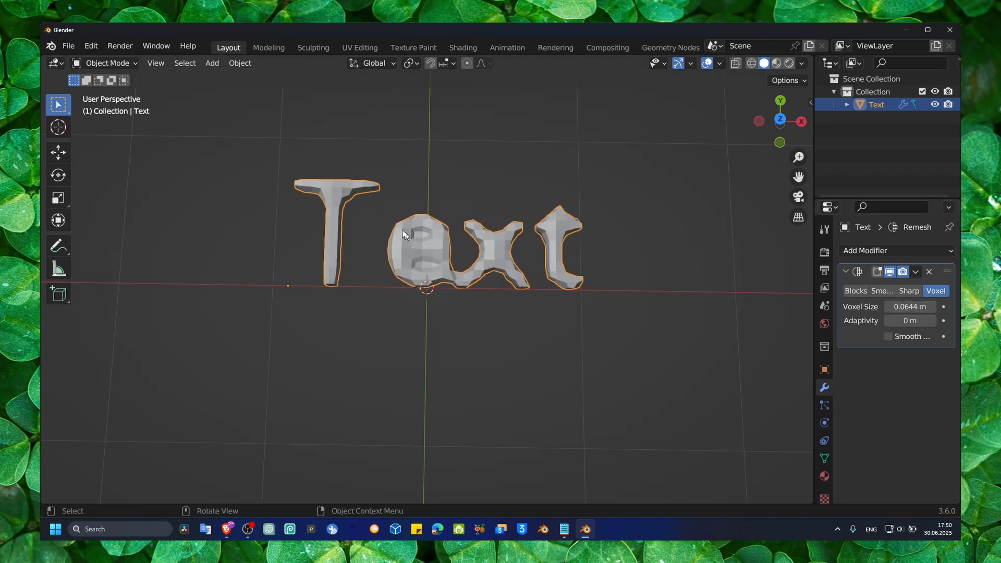
pyautogui.moveTo(433, 242); pyautogui.dragTo(433, 267, button='middle')
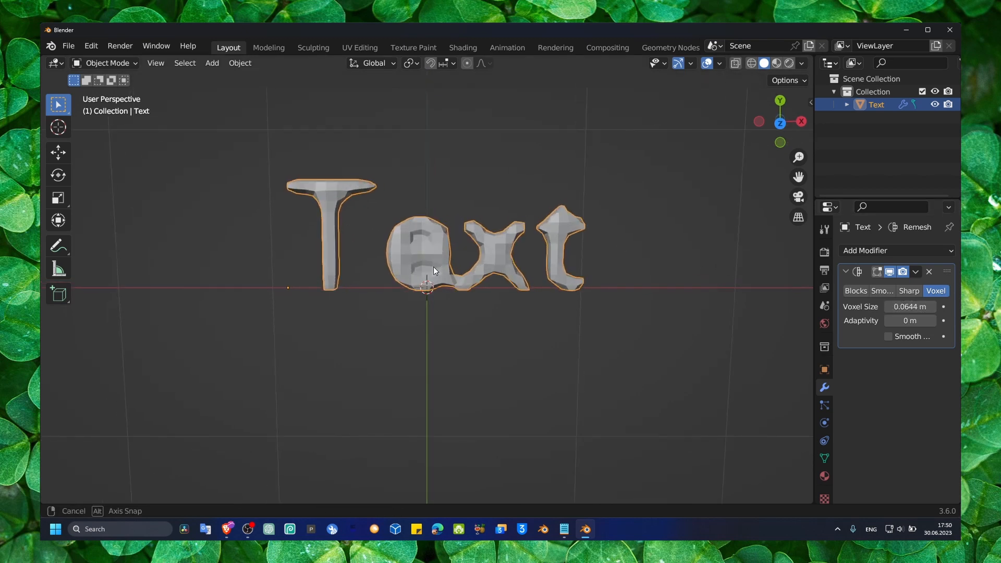
pyautogui.press('Tab')
pyautogui.press('Tab')
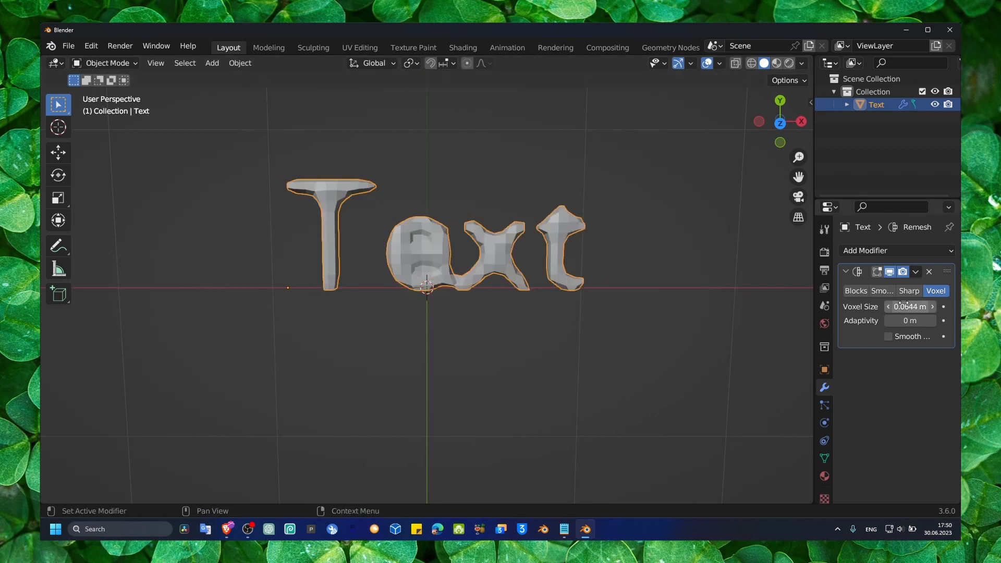
pyautogui.moveTo(901, 308); pyautogui.dragTo(884, 307)
pyautogui.moveTo(606, 262); pyautogui.dragTo(608, 261, button='middle')
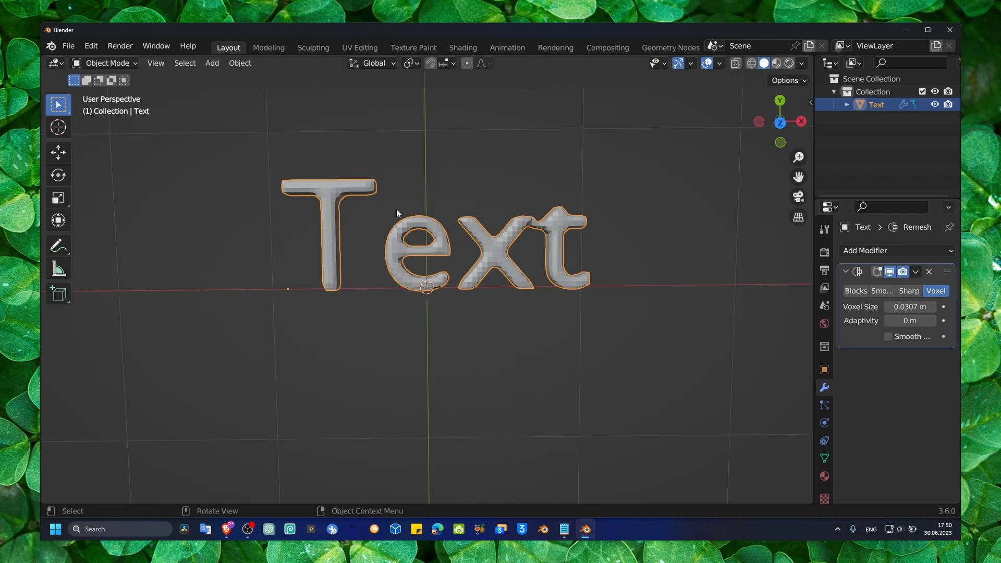
pyautogui.moveTo(402, 212); pyautogui.dragTo(459, 224, button='middle')
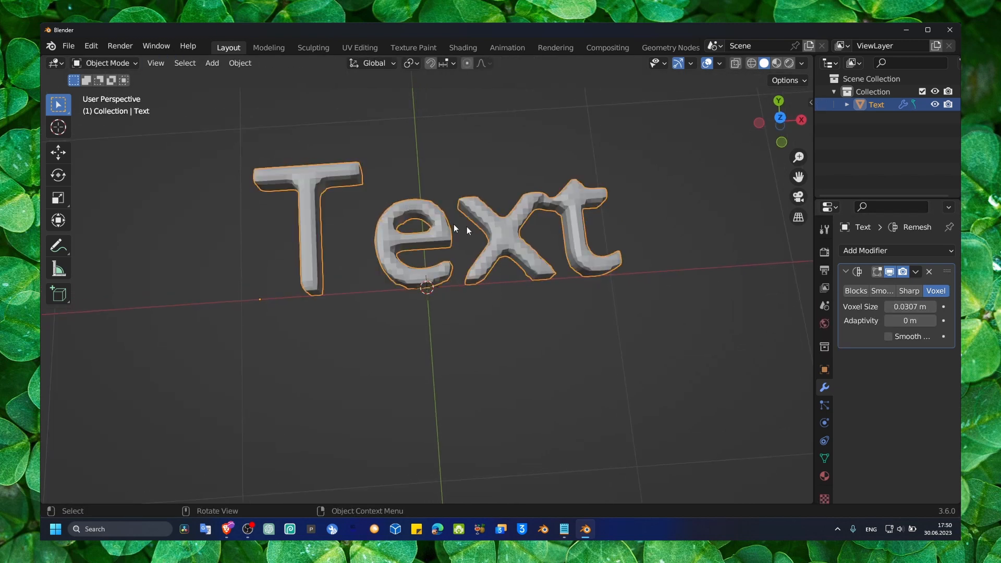
# Apply the Remesh modifier to the text mesh
pyautogui.click(916, 272)
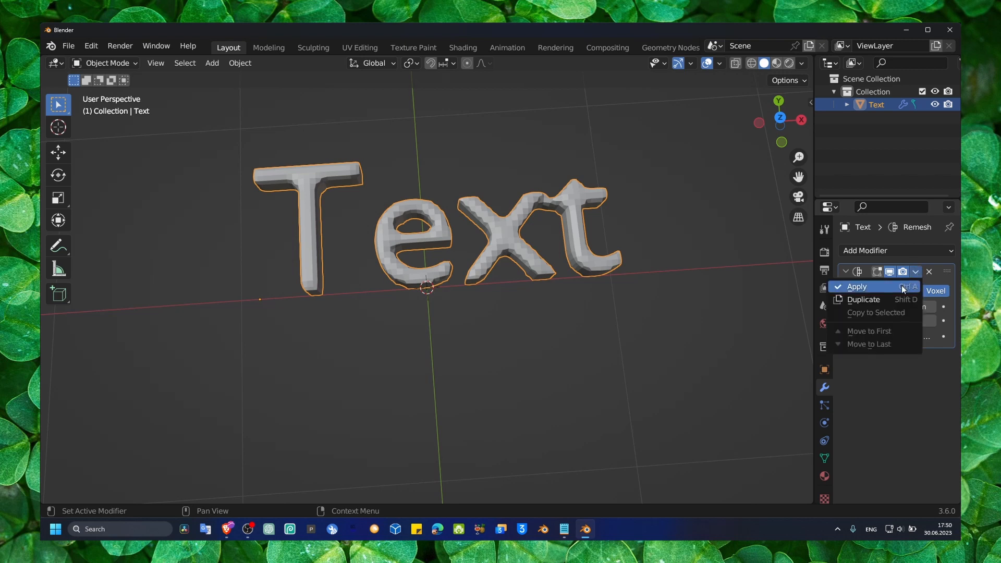
pyautogui.click(894, 330)
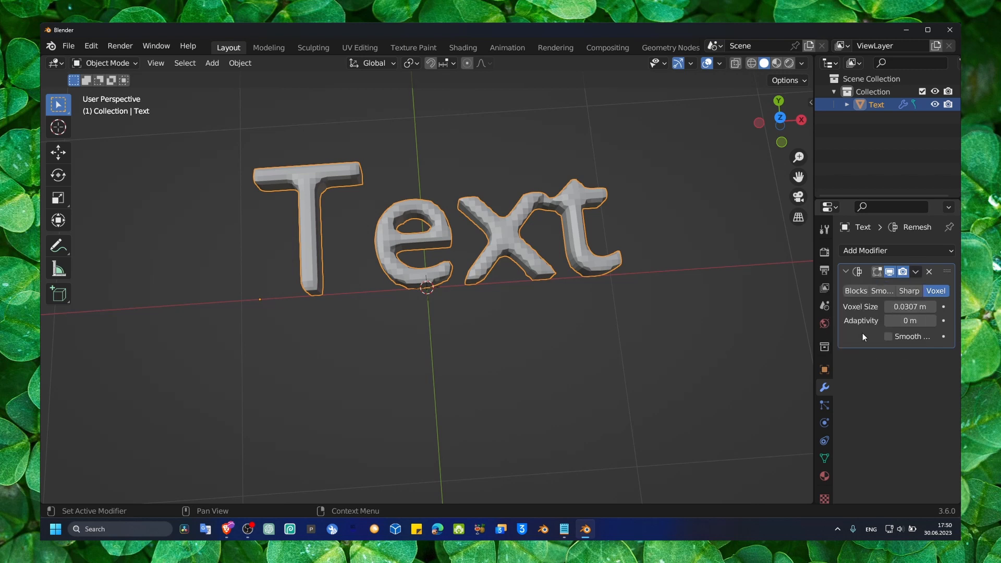
pyautogui.hotkey('ctrl', 'a')
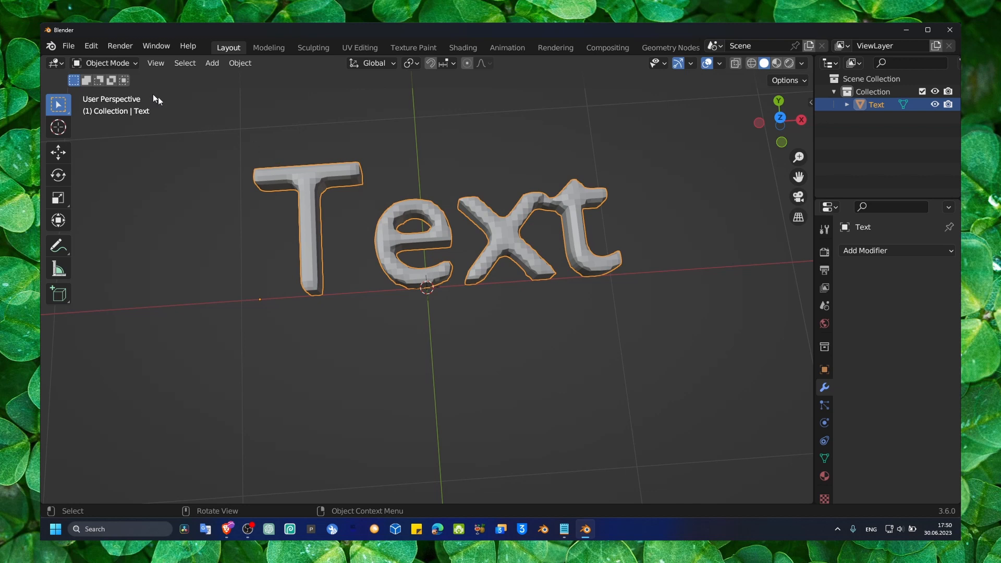
# Switch the text object to Sculpt Mode and widen the tool list to show the brush and filter names
pyautogui.click(107, 63)
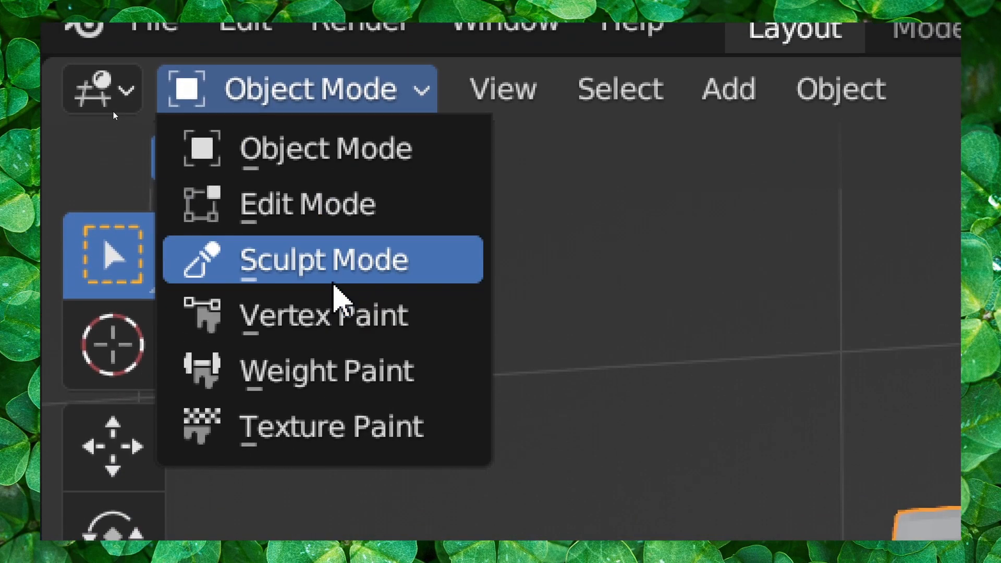
pyautogui.click(334, 281)
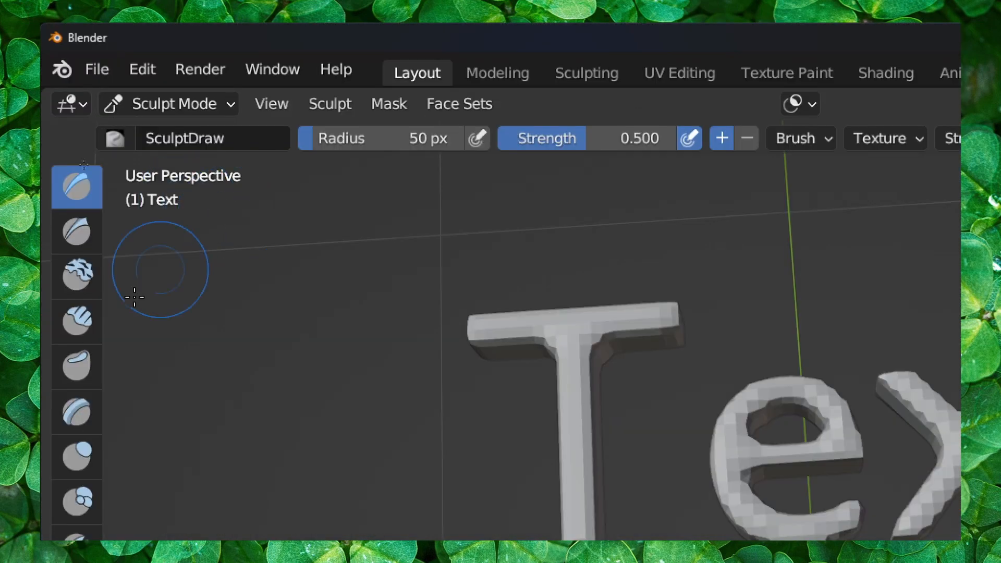
pyautogui.moveTo(114, 282); pyautogui.dragTo(189, 300)
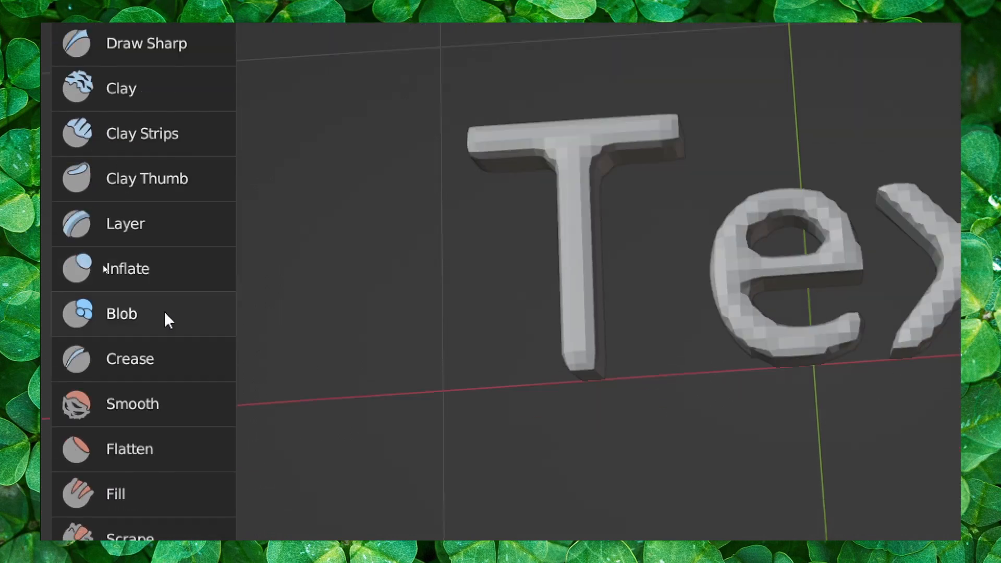
# Activate the Cloth Filter sculpting tool and set its filter type to Inflate
pyautogui.scroll(-5, 165, 448)
pyautogui.scroll(-5, 103, 287)
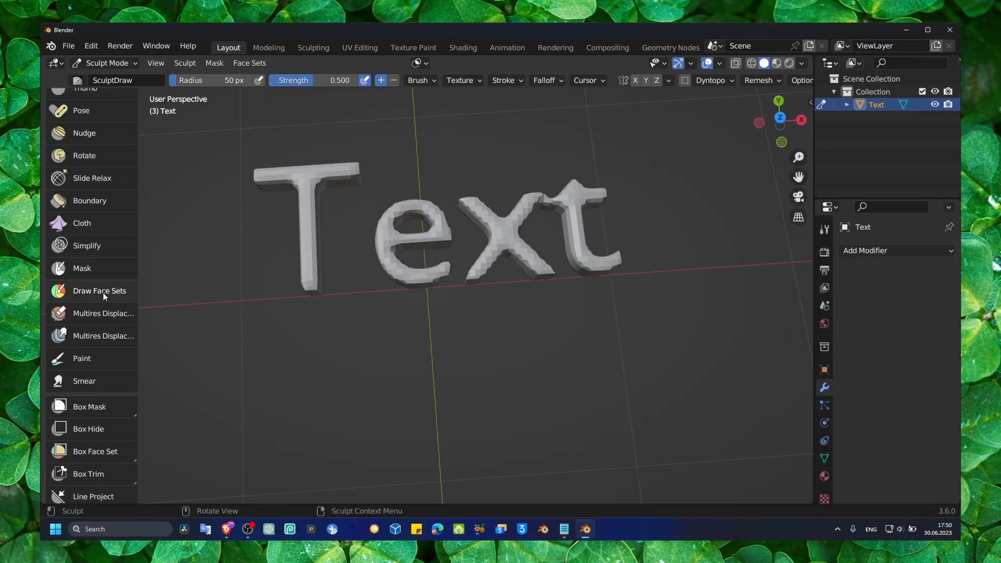
pyautogui.scroll(-5, 103, 292)
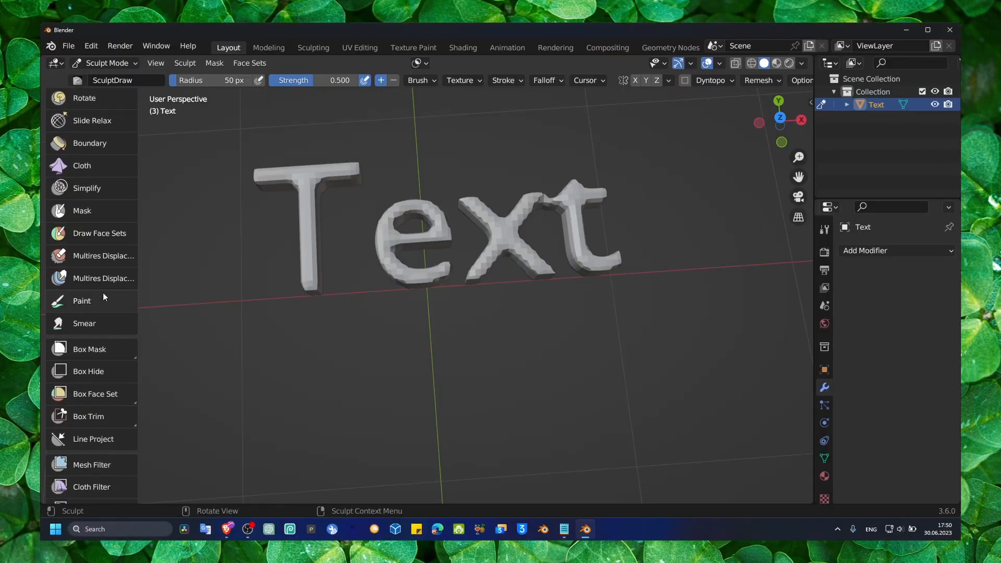
pyautogui.scroll(-1, 103, 292)
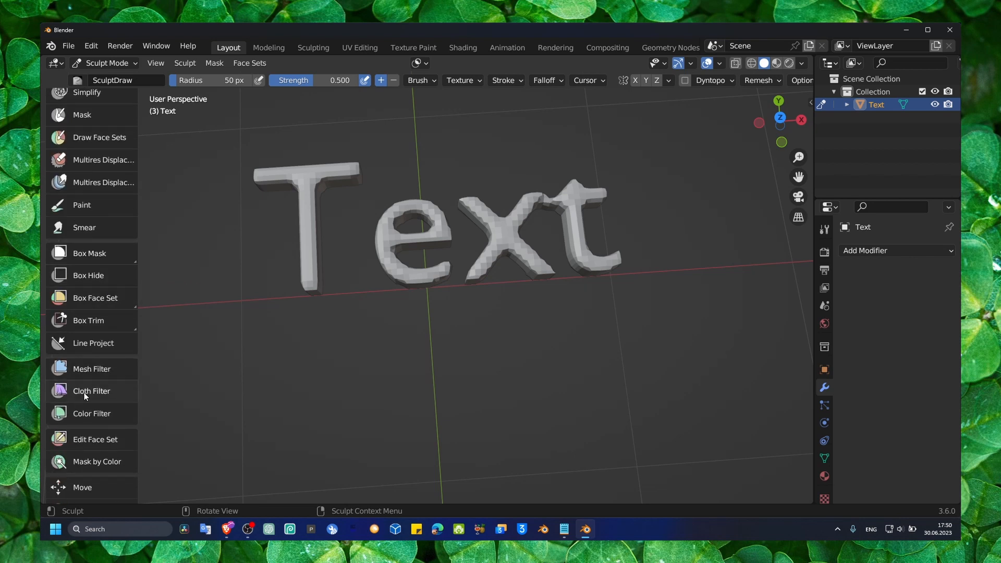
pyautogui.click(84, 392)
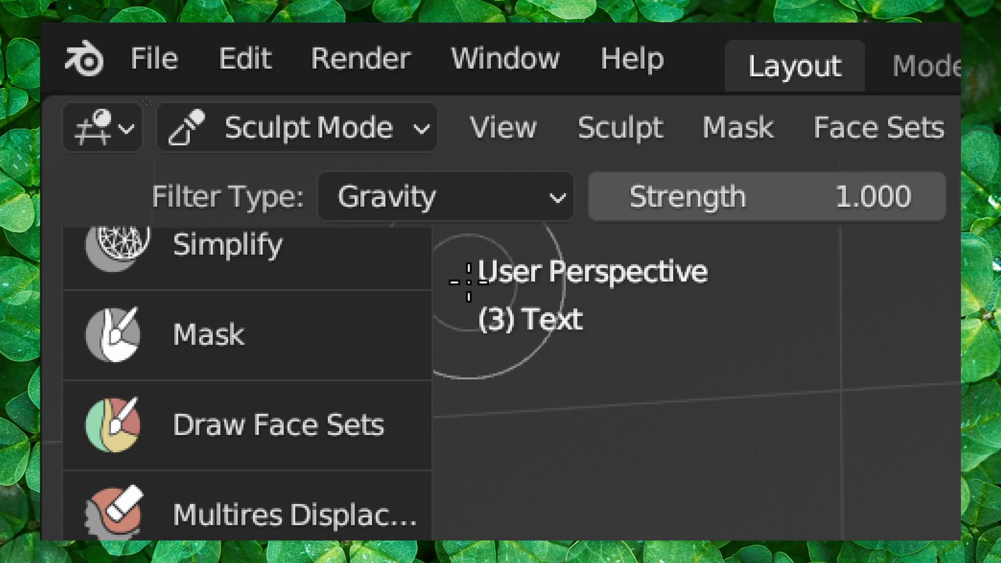
pyautogui.click(395, 203)
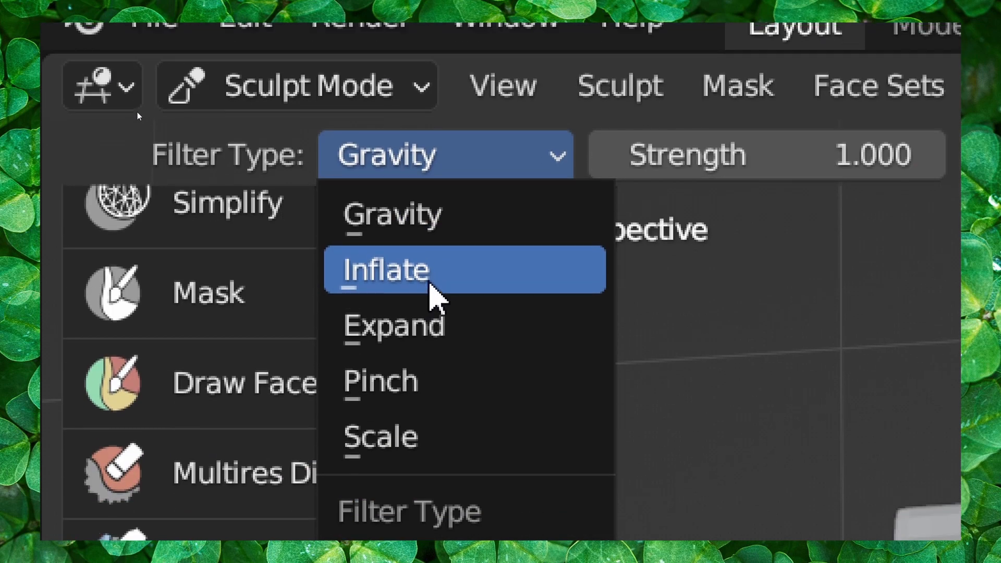
pyautogui.click(429, 322)
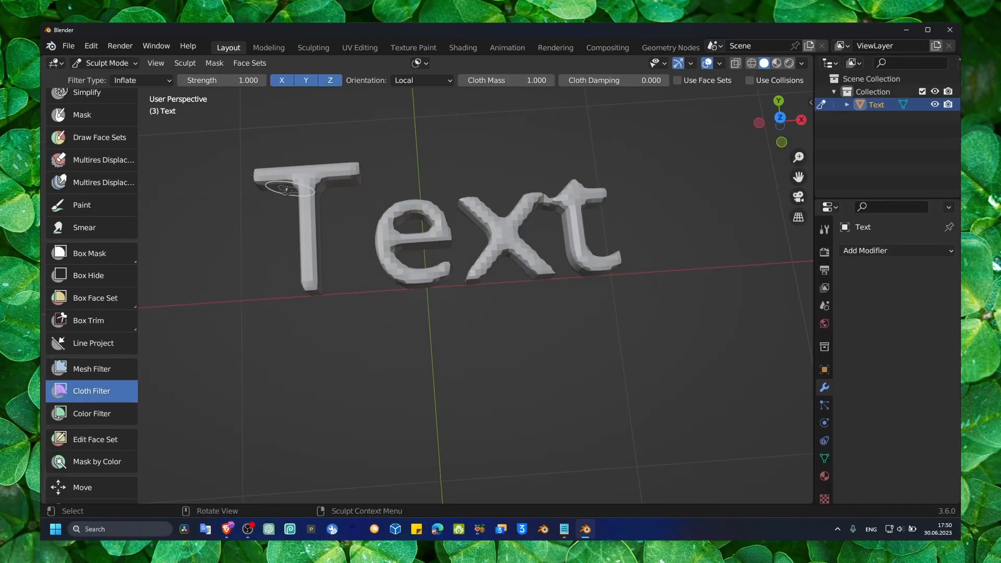
# Puff up the whole text mesh with the Inflate cloth filter, undoing excess inflation and keeping Inflate as the filter type
pyautogui.moveTo(652, 371); pyautogui.dragTo(614, 358)
pyautogui.moveTo(327, 190)
pyautogui.mouseDown()
pyautogui.moveTo(465, 177)
pyautogui.moveTo(429, 191)
pyautogui.moveTo(378, 183)
pyautogui.moveTo(359, 204)
pyautogui.moveTo(403, 198)
pyautogui.moveTo(339, 206)
pyautogui.moveTo(386, 197)
pyautogui.moveTo(398, 213)
pyautogui.moveTo(471, 180)
pyautogui.mouseUp()
pyautogui.hotkey('ctrl', 'z')
pyautogui.hotkey('ctrl', 'z')
pyautogui.click(146, 82)
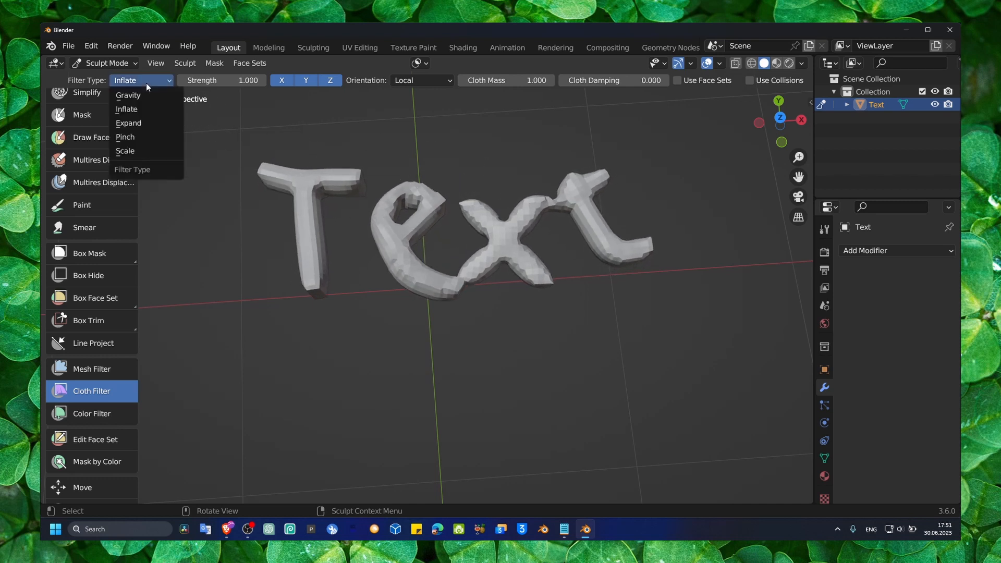
pyautogui.click(146, 83)
pyautogui.click(146, 83)
pyautogui.click(127, 109)
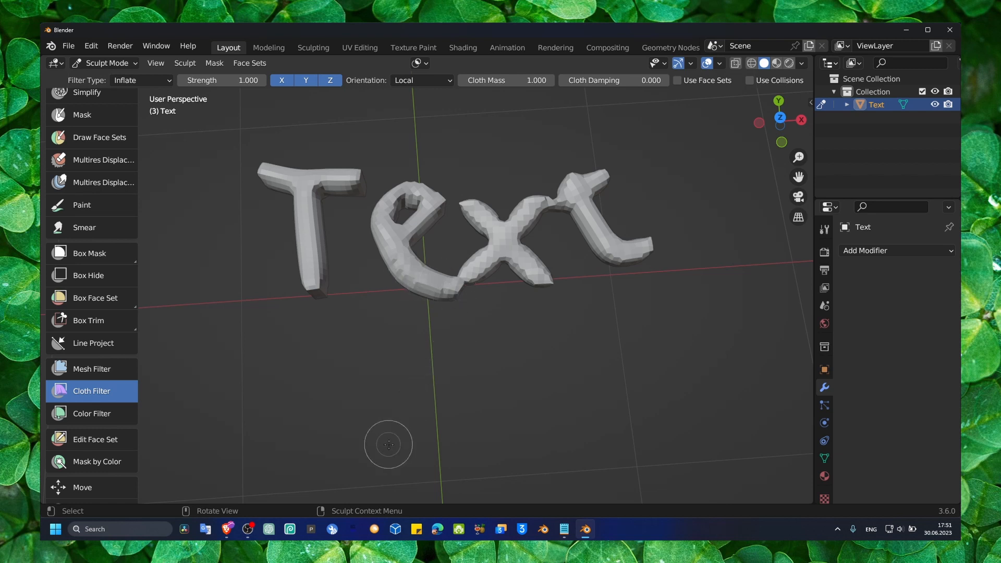
# Switch the text to Edit Mode and add a Catmull-Clark Subdivision Surface modifier with viewport level 3
pyautogui.press('Tab')
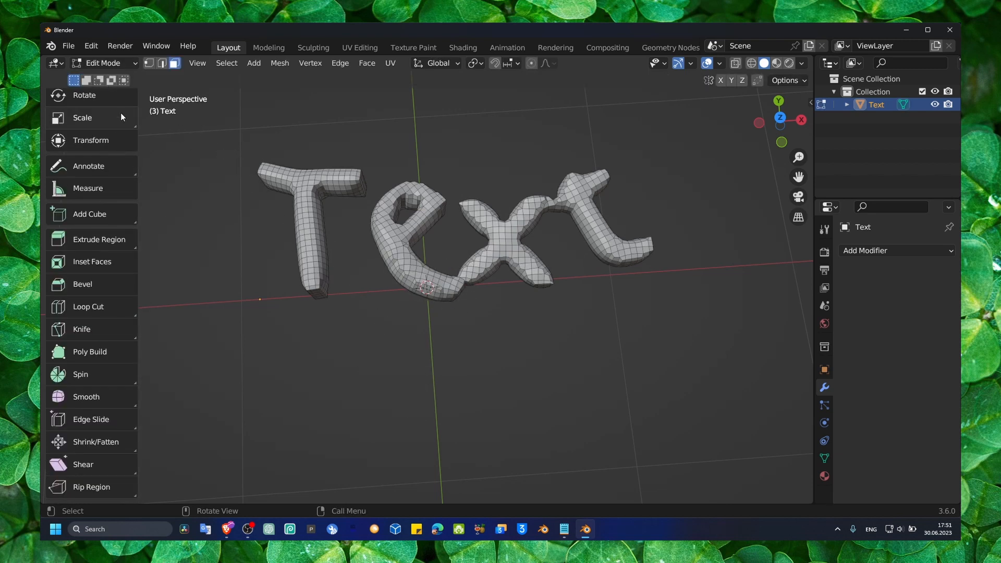
pyautogui.scroll(4, 121, 217)
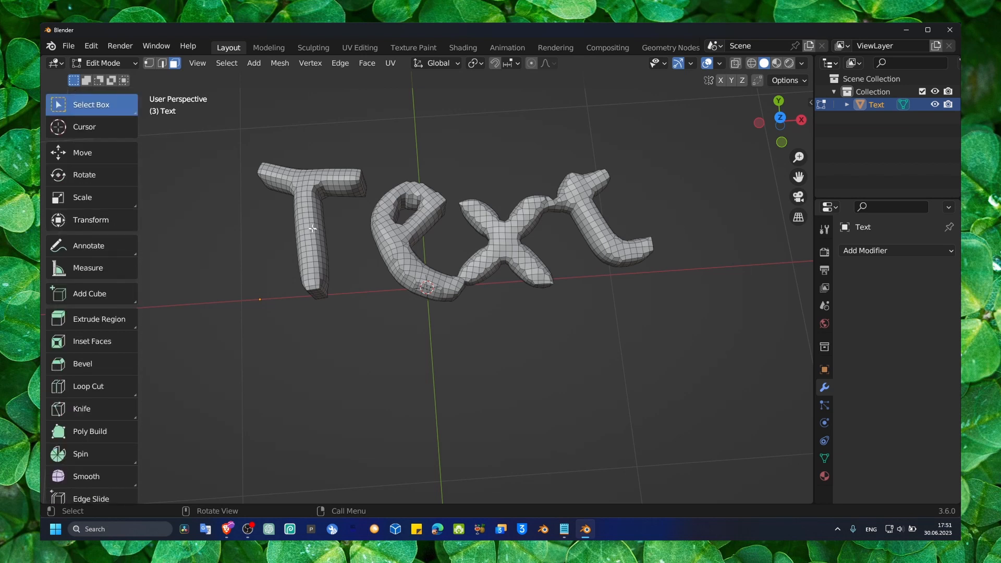
pyautogui.click(868, 251)
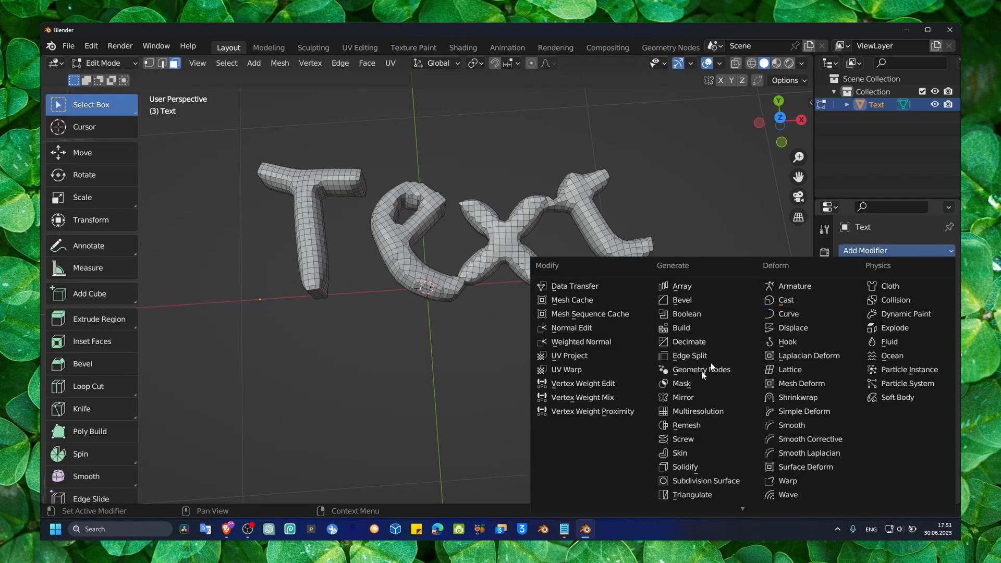
pyautogui.click(706, 481)
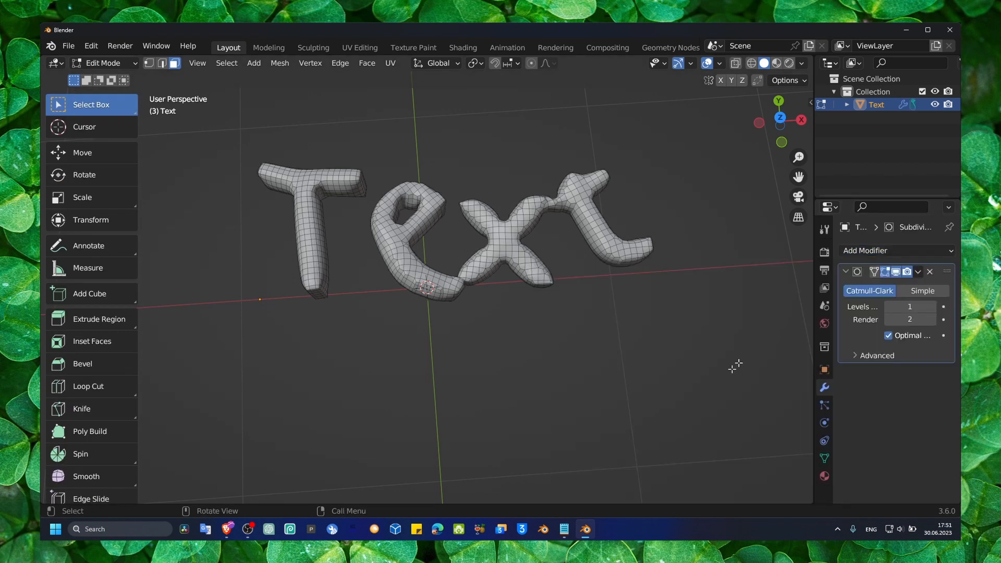
pyautogui.click(933, 306)
pyautogui.click(933, 306)
pyautogui.moveTo(756, 271); pyautogui.dragTo(494, 239, button='middle')
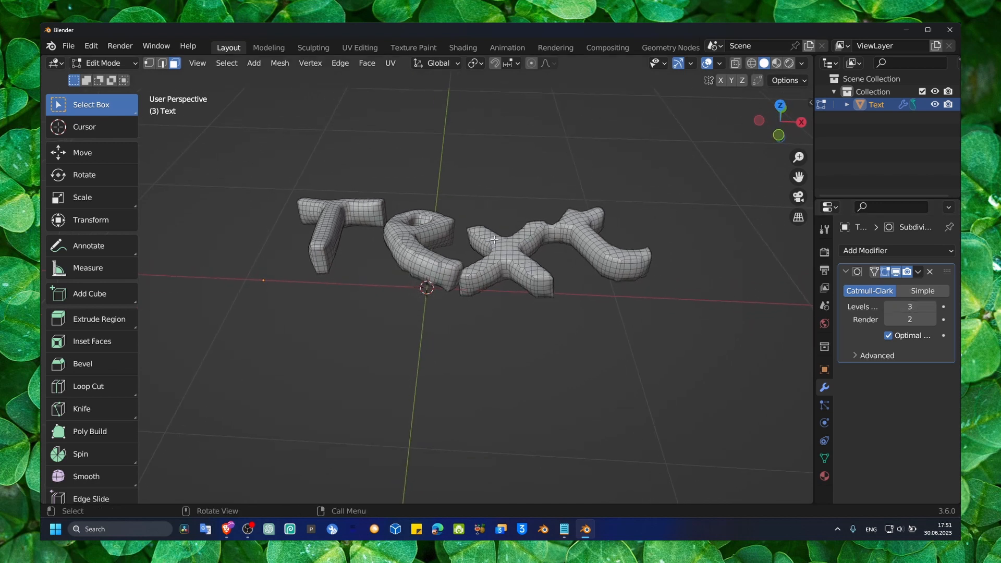
# Return the text to Object Mode and apply Shade Smooth to it
pyautogui.rightClick(493, 239)
pyautogui.hotkey('ctrl', 'Tab')
pyautogui.rightClick(501, 253)
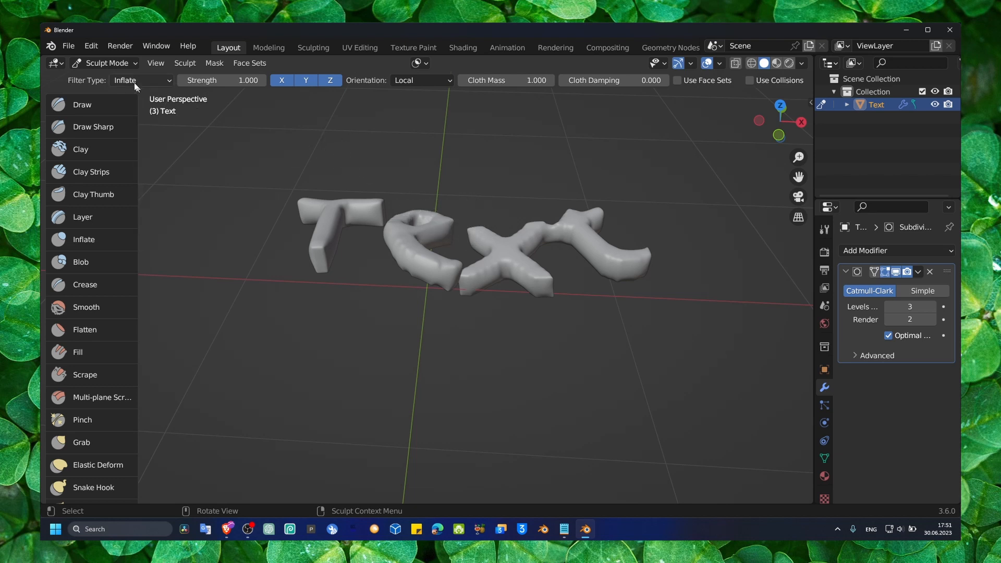
pyautogui.click(104, 64)
pyautogui.click(112, 75)
pyautogui.rightClick(415, 224)
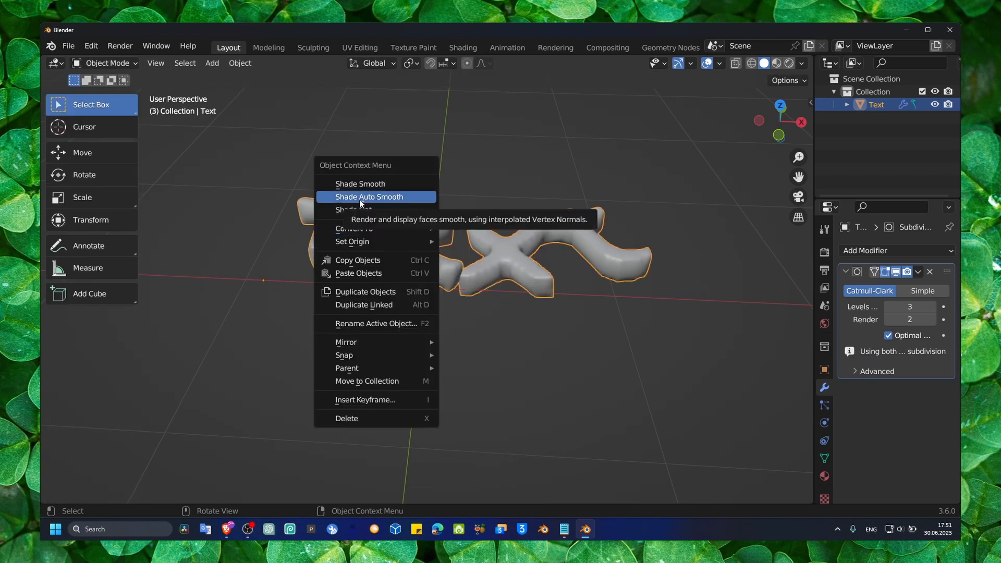
pyautogui.click(361, 199)
pyautogui.rightClick(407, 240)
pyautogui.click(410, 229)
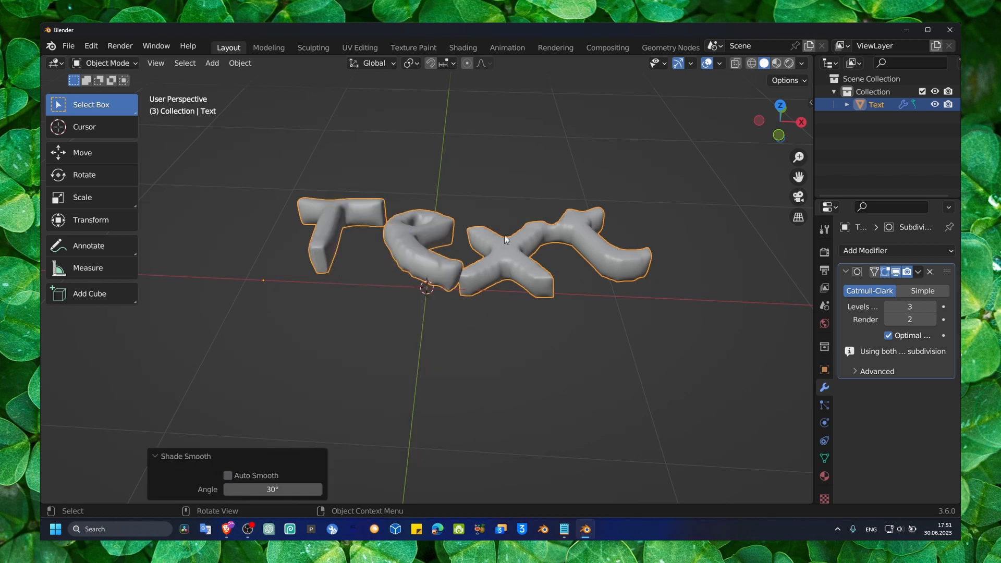
# Set the Subdivision Surface modifier's render level to 3 and check the inflated letters from several angles
pyautogui.moveTo(417, 251); pyautogui.dragTo(456, 292, button='middle')
pyautogui.click(931, 320)
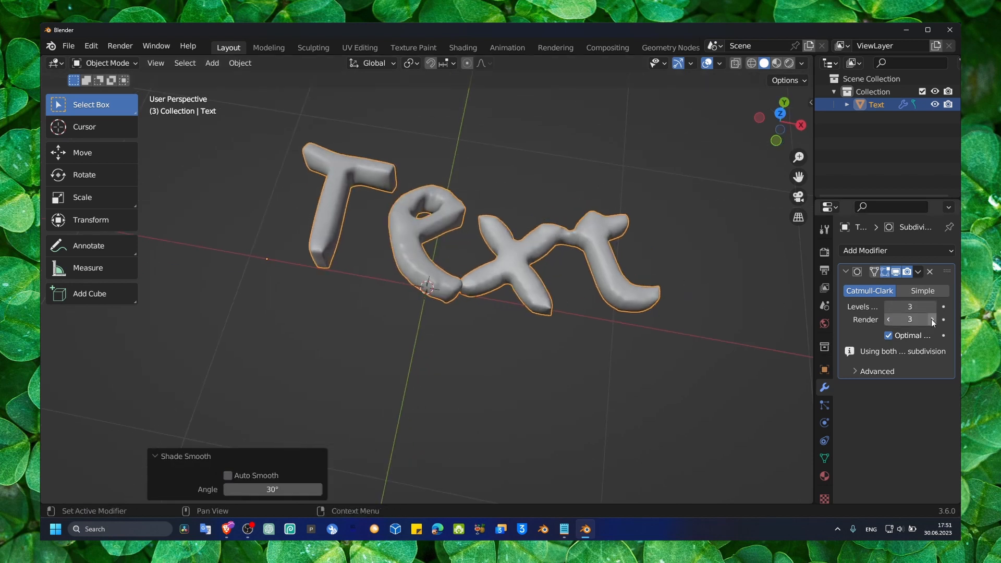
pyautogui.moveTo(647, 224); pyautogui.dragTo(609, 264, button='middle')
pyautogui.scroll(4, 552, 259)
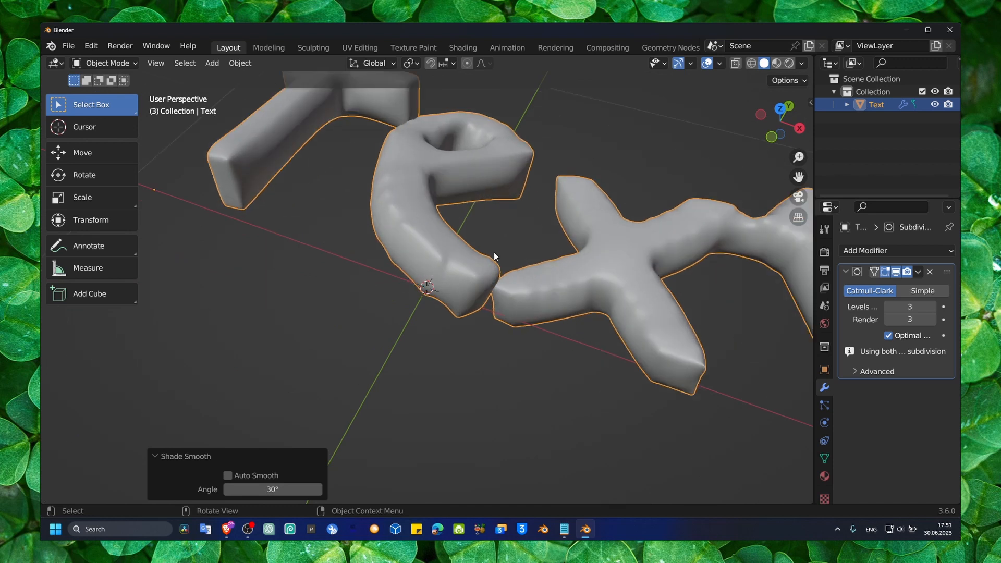
pyautogui.moveTo(493, 252); pyautogui.dragTo(551, 220, button='middle')
pyautogui.moveTo(547, 175); pyautogui.dragTo(509, 271, button='middle')
pyautogui.scroll(1, 515, 283)
pyautogui.scroll(-4, 512, 280)
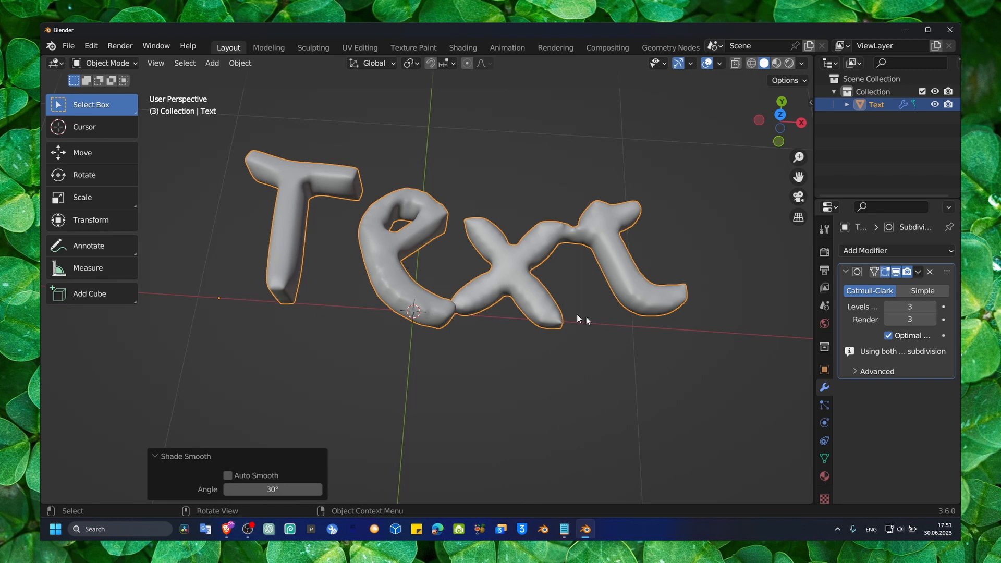
pyautogui.click(672, 531)
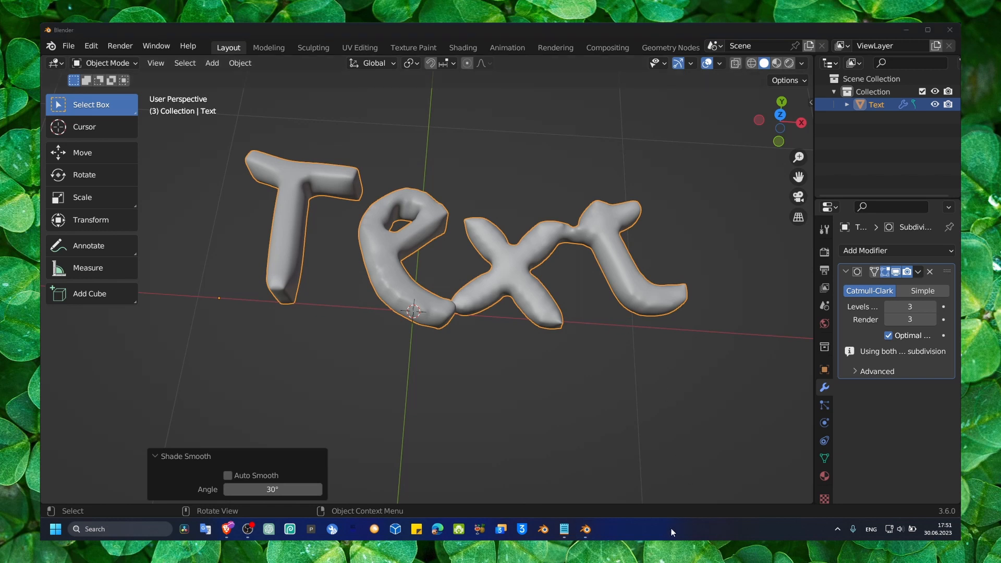